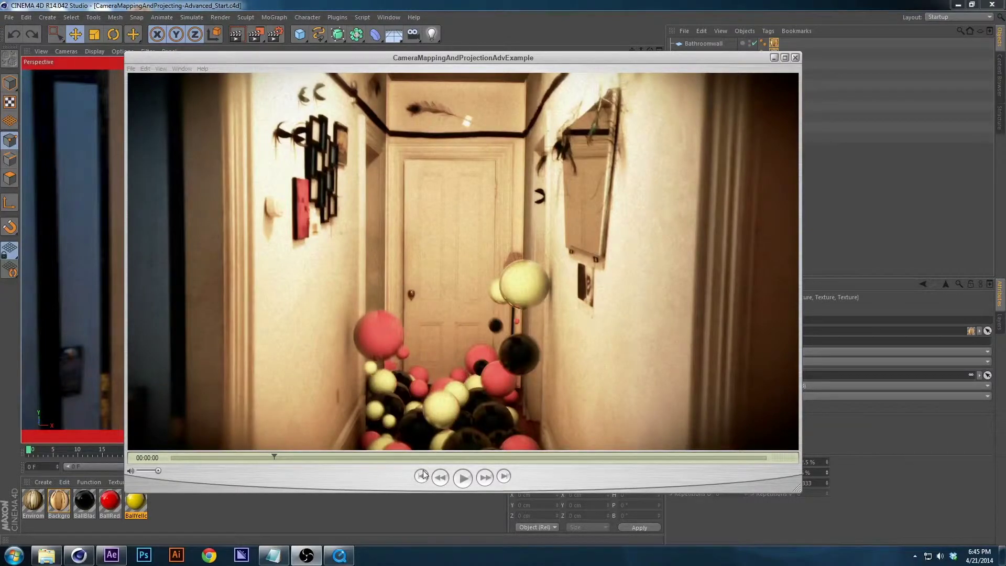
- Rewind the example hallway video, play it through, and pause it
{"action": "left_click", "coordinate": [421, 476]}
{"action": "left_click", "coordinate": [421, 476]}
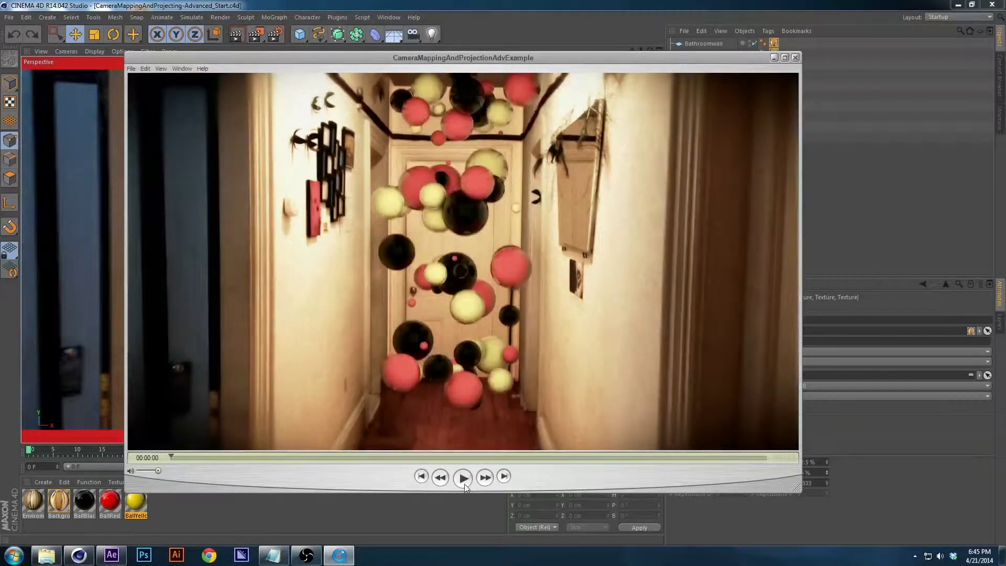
{"action": "left_click", "coordinate": [464, 485]}
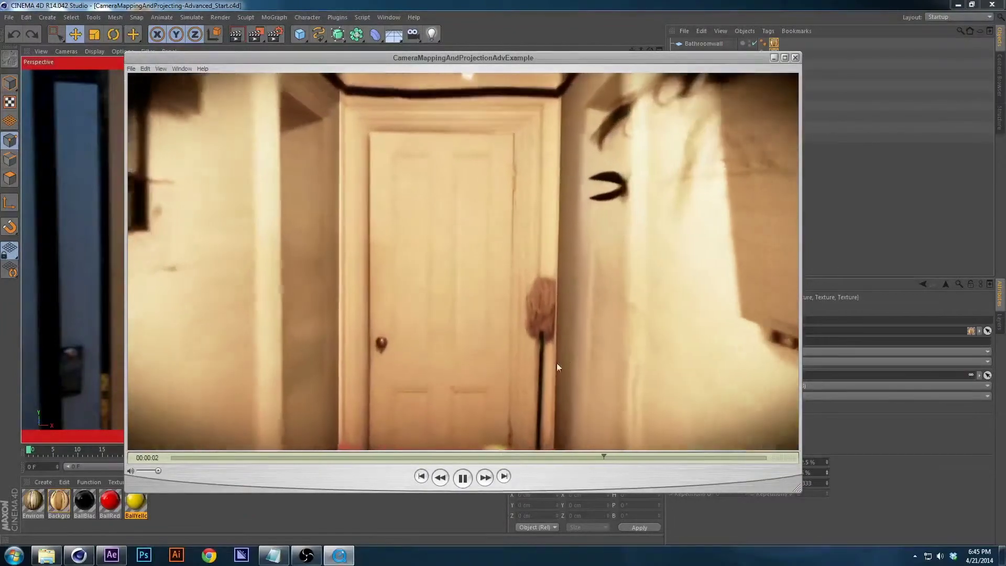
{"action": "left_click", "coordinate": [464, 478]}
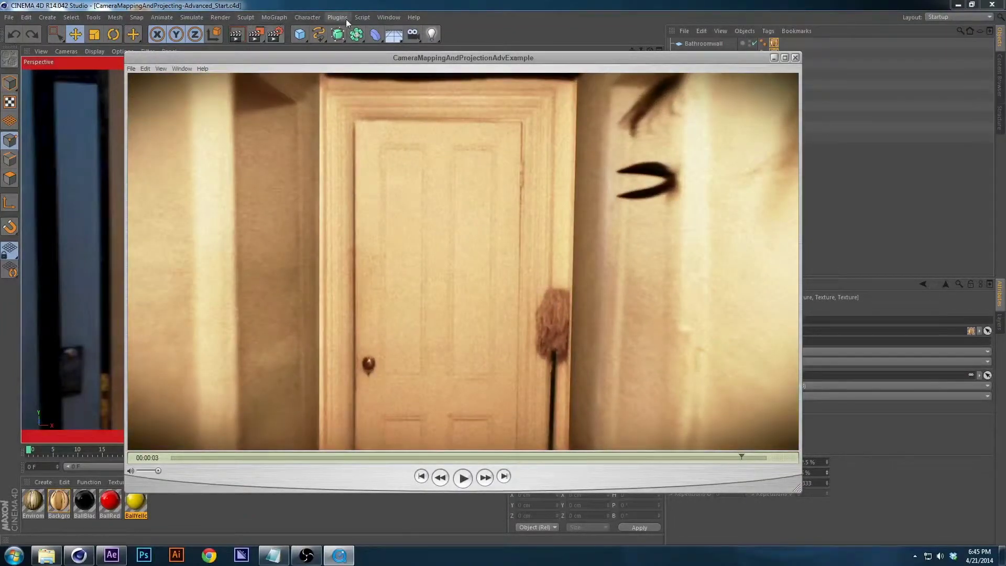
- Play the rendered hallway frames in the Picture Viewer, then resume the example video
{"action": "left_click", "coordinate": [388, 17]}
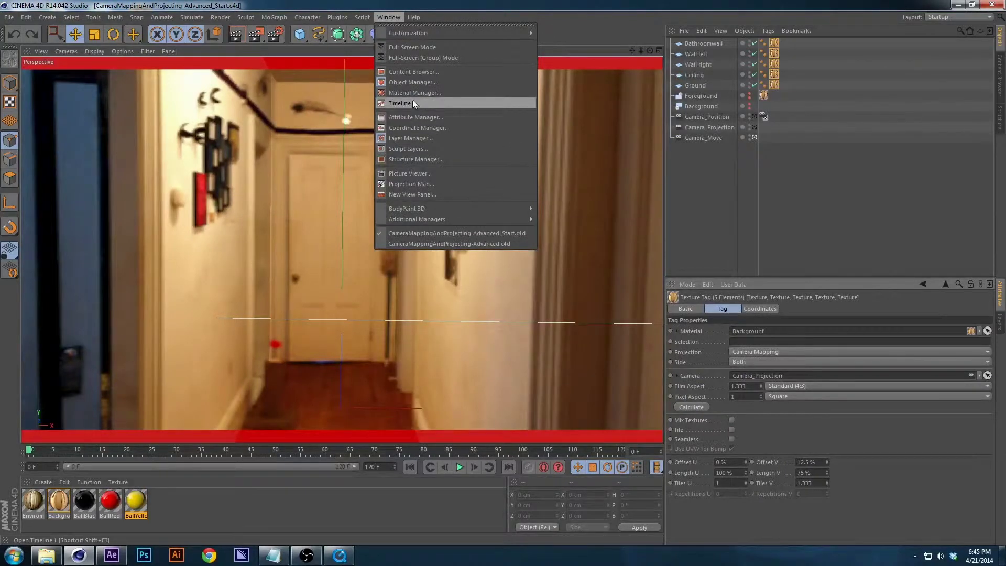
{"action": "left_click", "coordinate": [424, 173]}
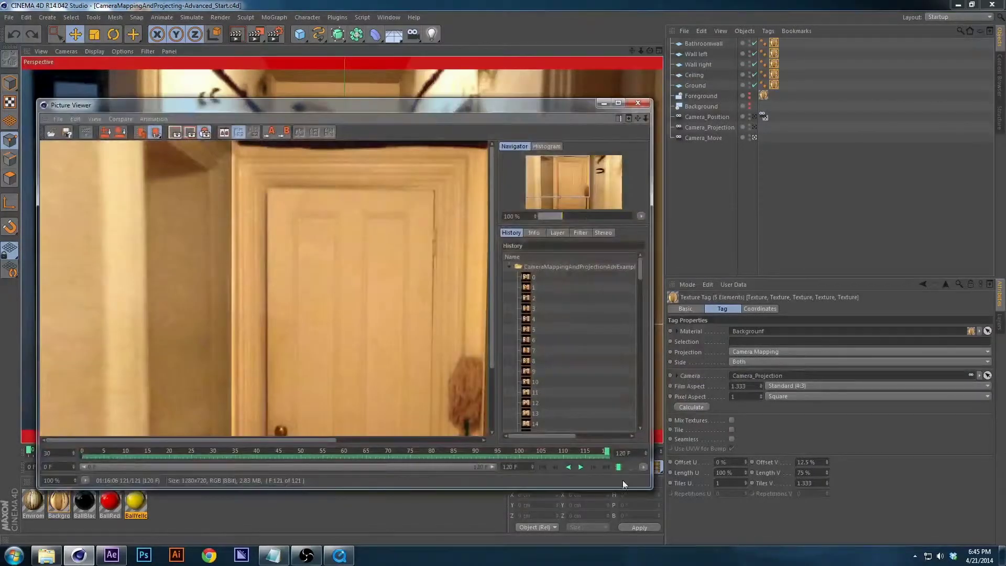
{"action": "left_click", "coordinate": [580, 466]}
{"action": "scroll", "coordinate": [439, 345], "scroll_direction": "down", "scroll_amount": 1}
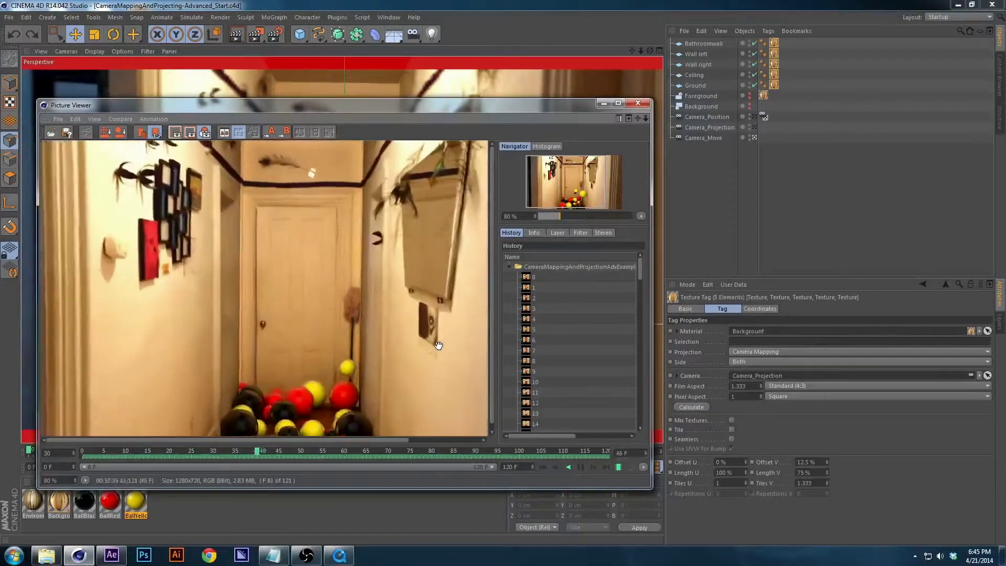
{"action": "left_click", "coordinate": [580, 466]}
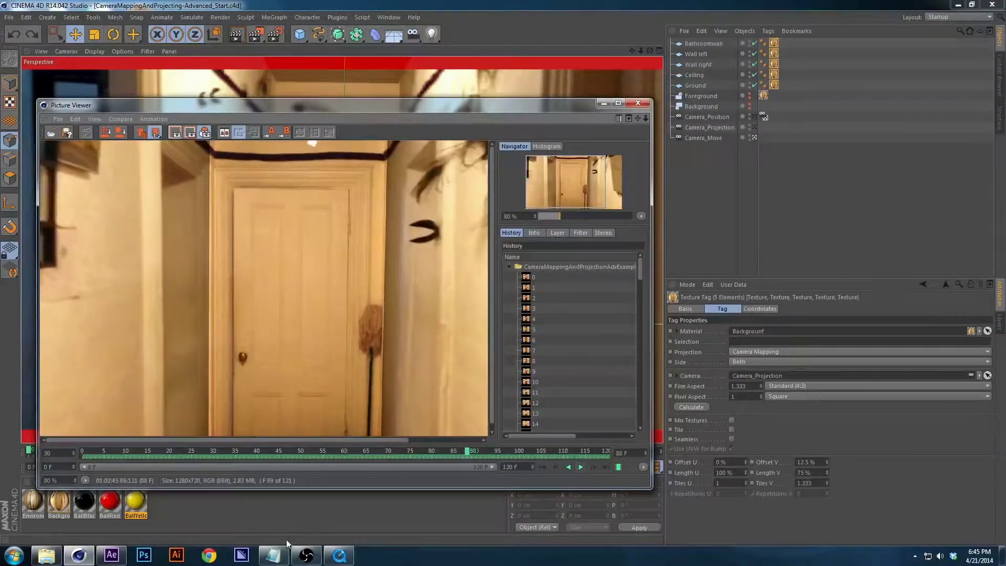
{"action": "left_click", "coordinate": [339, 555]}
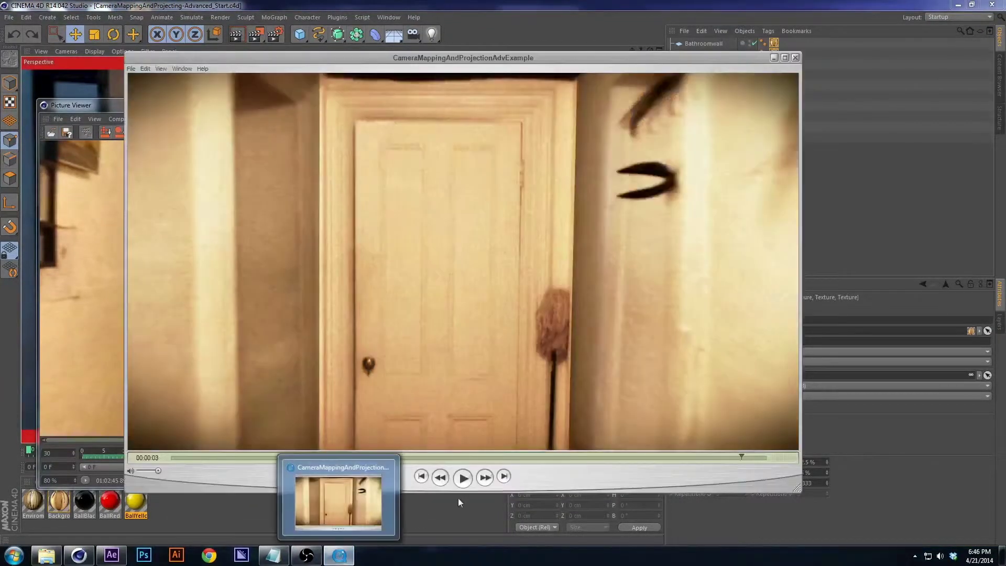
{"action": "left_click", "coordinate": [461, 478]}
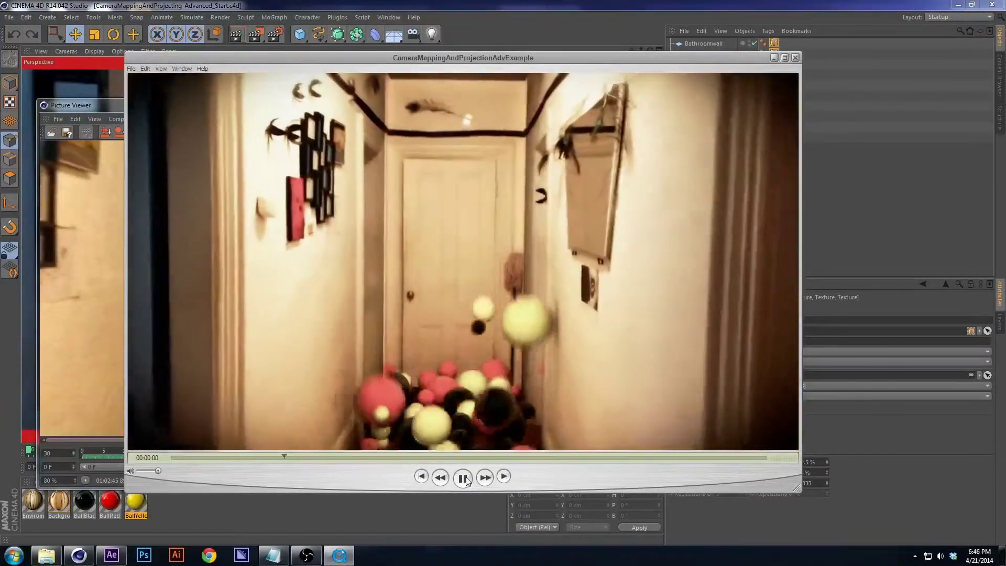
- Pause the example clip, move its player aside and close it, then close the Picture Viewer
{"action": "left_click", "coordinate": [463, 477]}
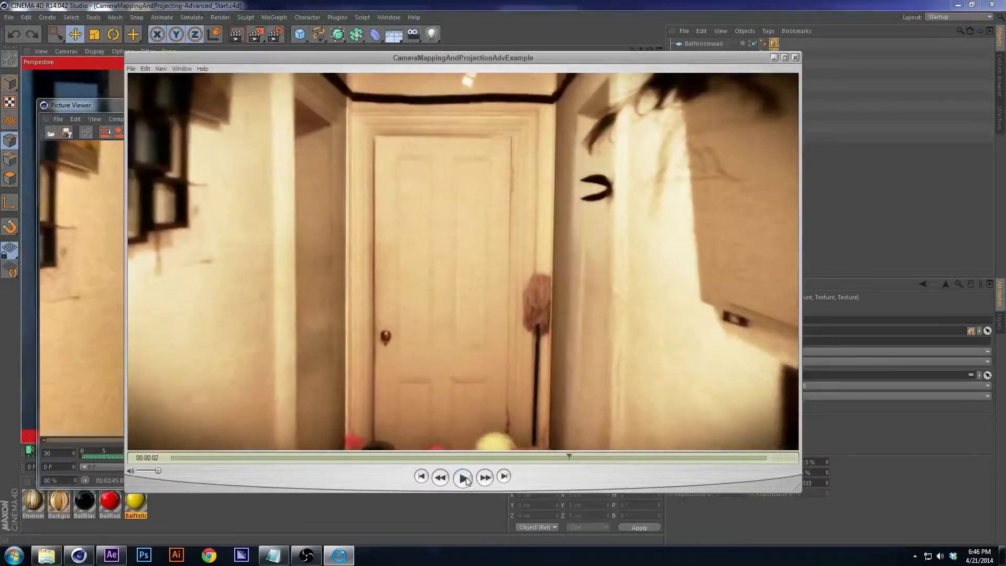
{"action": "mouse_move", "coordinate": [759, 59]}
{"action": "left_mouse_down"}
{"action": "mouse_move", "coordinate": [730, 57]}
{"action": "mouse_move", "coordinate": [818, 73]}
{"action": "mouse_move", "coordinate": [776, 59]}
{"action": "left_mouse_up"}
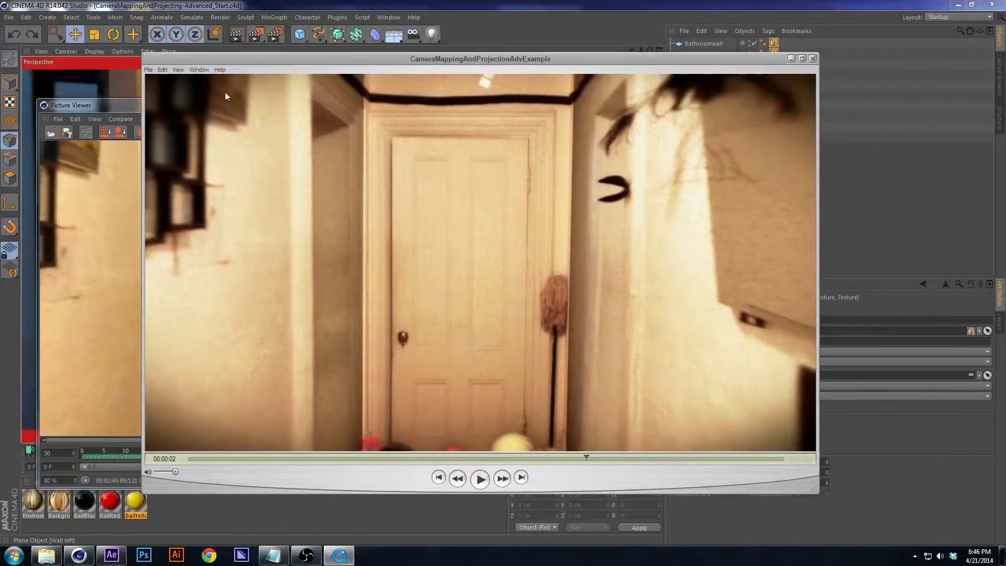
{"action": "left_click", "coordinate": [812, 59]}
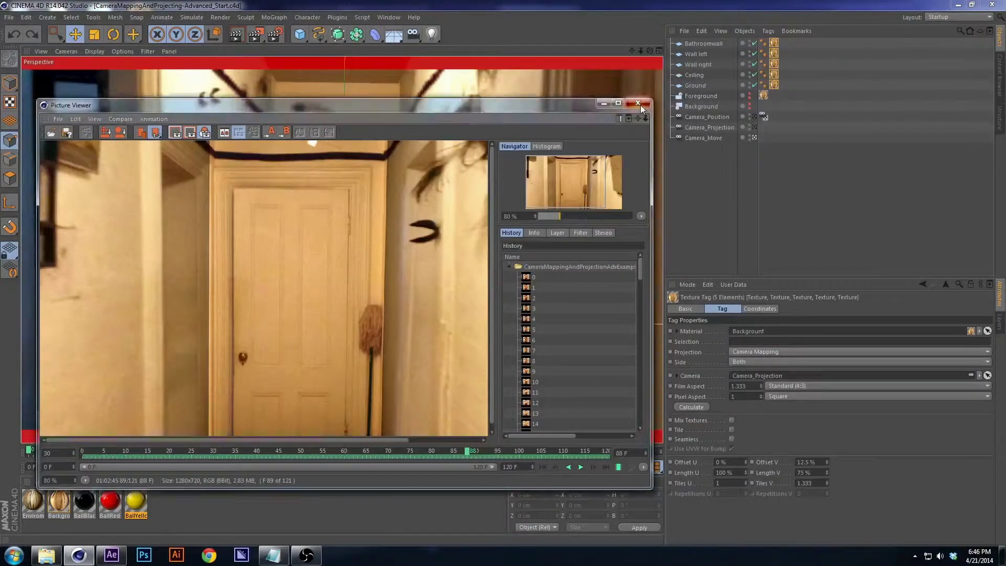
{"action": "left_click", "coordinate": [638, 103]}
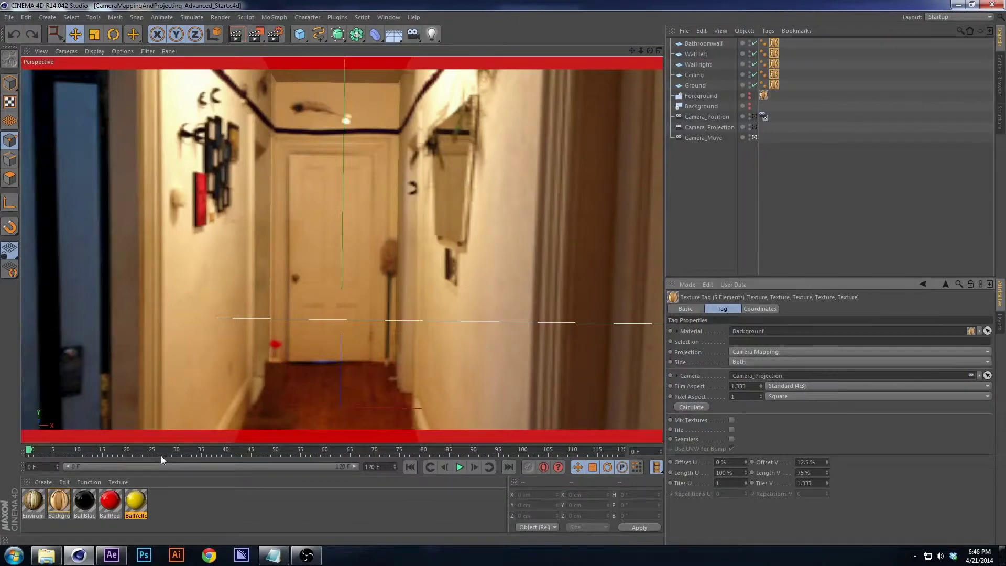
- Scrub the timeline back to frame 0 and marquee-select the wall objects' texture tags
{"action": "left_click_drag", "start_coordinate": [161, 451], "coordinate": [2, 462]}
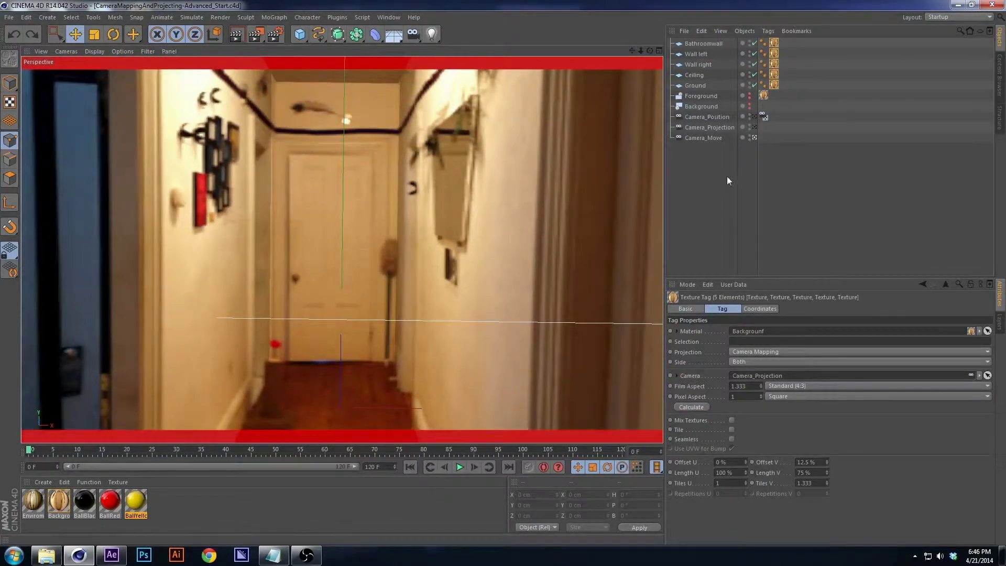
{"action": "left_click_drag", "start_coordinate": [726, 179], "coordinate": [684, 36]}
{"action": "left_click", "coordinate": [715, 183]}
{"action": "left_click_drag", "start_coordinate": [726, 214], "coordinate": [707, 36]}
{"action": "left_click", "coordinate": [712, 165]}
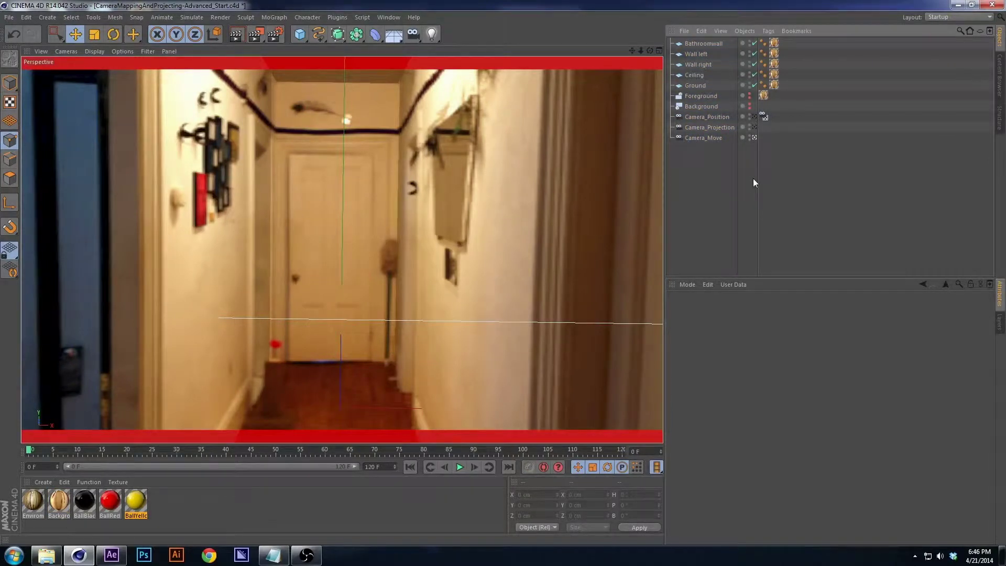
{"action": "left_click_drag", "start_coordinate": [816, 98], "coordinate": [775, 38]}
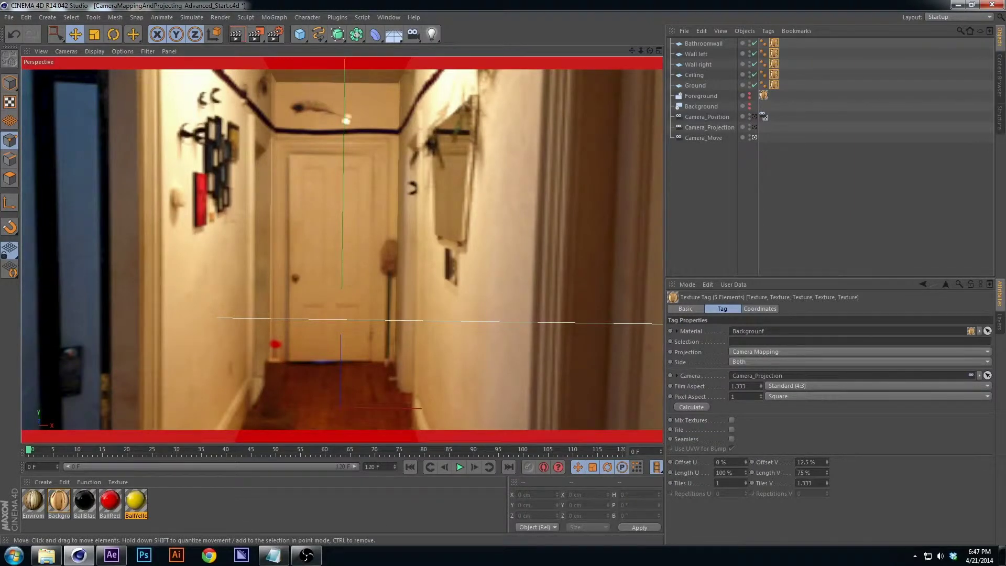
{"action": "left_click_drag", "start_coordinate": [814, 95], "coordinate": [773, 41]}
{"action": "right_click", "coordinate": [826, 463]}
{"action": "right_click", "coordinate": [825, 472]}
{"action": "left_click", "coordinate": [845, 464]}
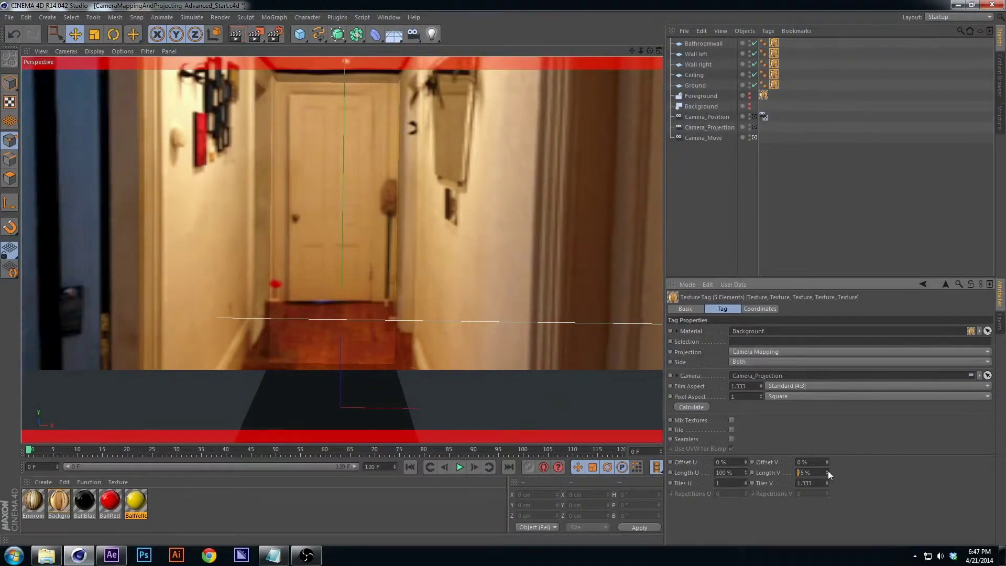
{"action": "type", "text": "100"}
{"action": "key", "text": "Return"}
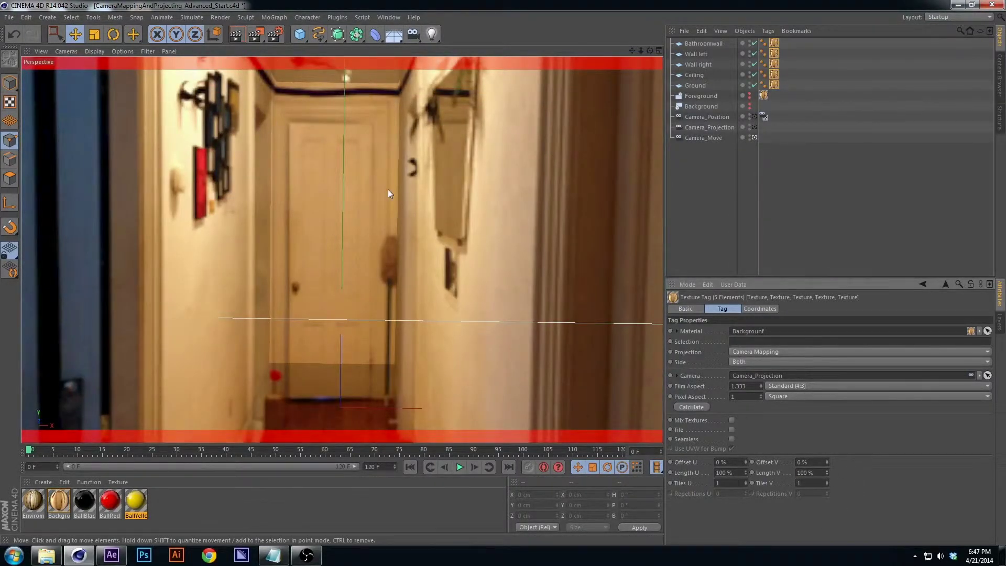
{"action": "key", "text": "ctrl+r"}
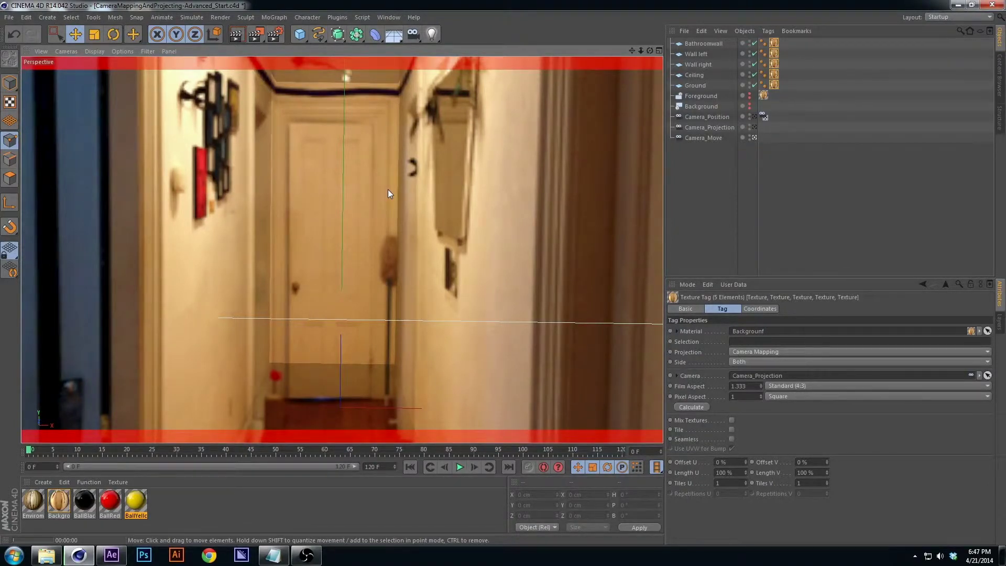
{"action": "left_click", "coordinate": [698, 96]}
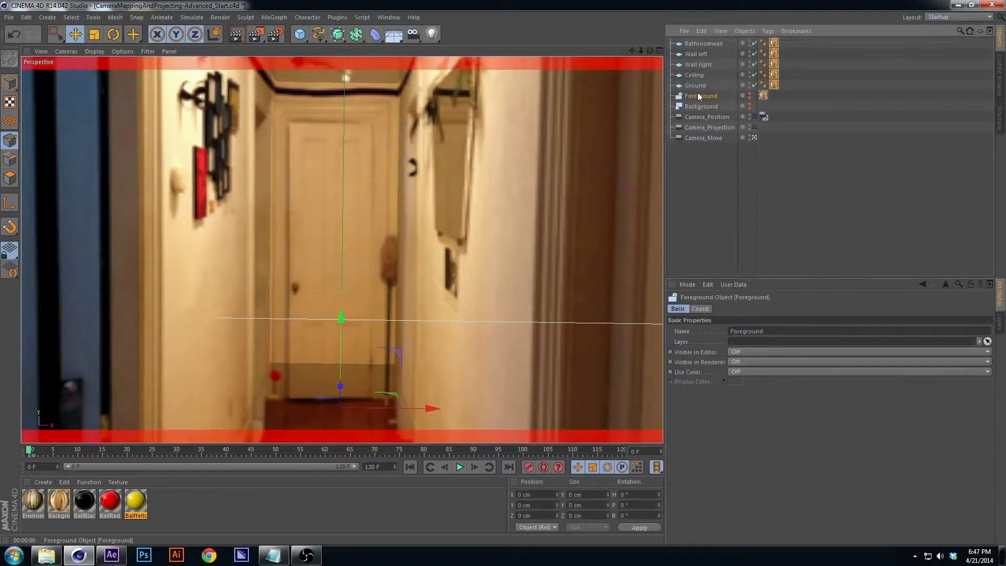
{"action": "left_click", "coordinate": [750, 95]}
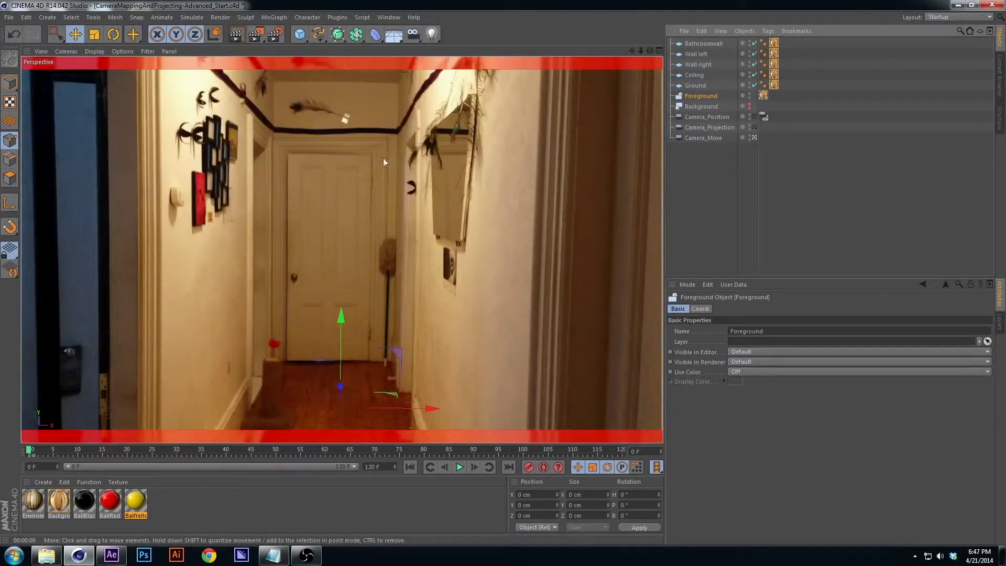
{"action": "left_click", "coordinate": [749, 96], "text": "alt"}
{"action": "left_click", "coordinate": [749, 96], "text": "alt"}
{"action": "left_click", "coordinate": [749, 99]}
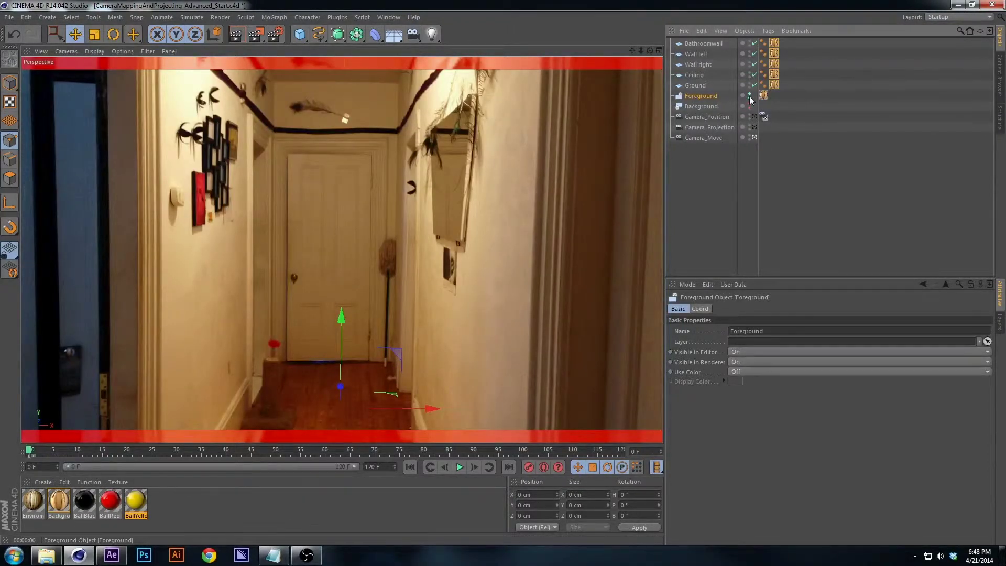
{"action": "left_click", "coordinate": [750, 100]}
{"action": "left_click_drag", "start_coordinate": [825, 102], "coordinate": [782, 42]}
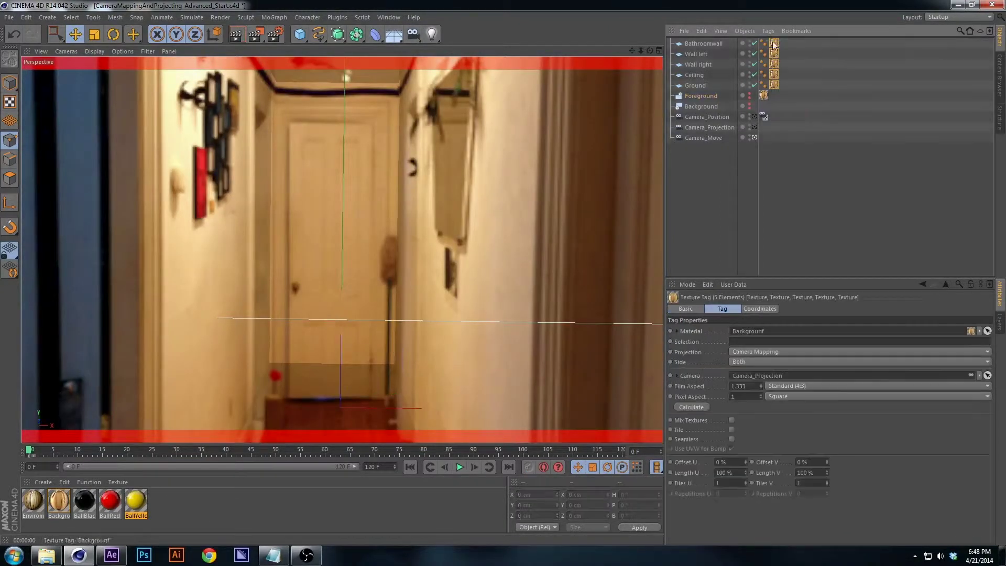
{"action": "left_click", "coordinate": [818, 463]}
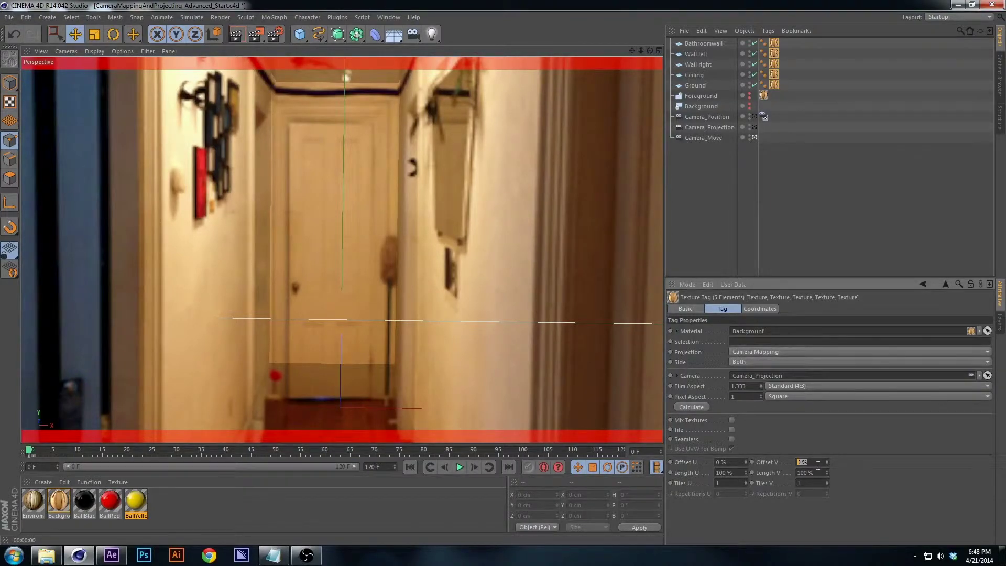
{"action": "type", "text": "12.5"}
{"action": "key", "text": "Return"}
{"action": "left_click", "coordinate": [819, 474]}
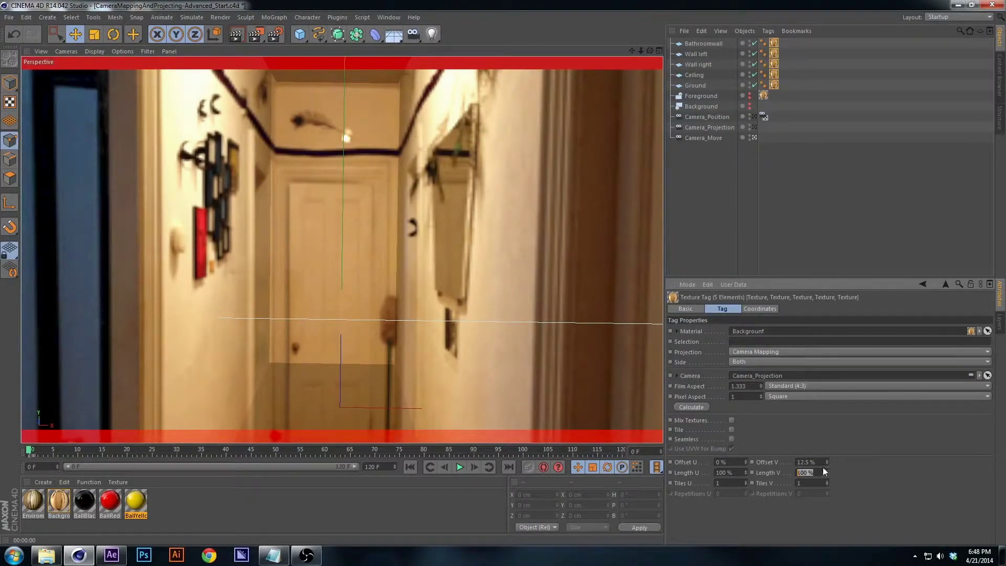
{"action": "type", "text": "75"}
{"action": "key", "text": "Return"}
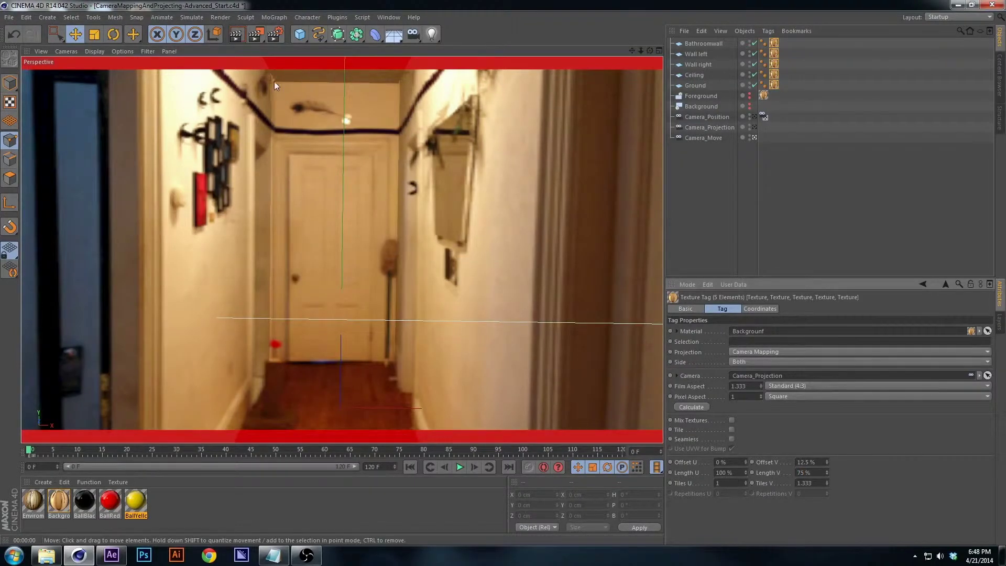
{"action": "left_click", "coordinate": [267, 93]}
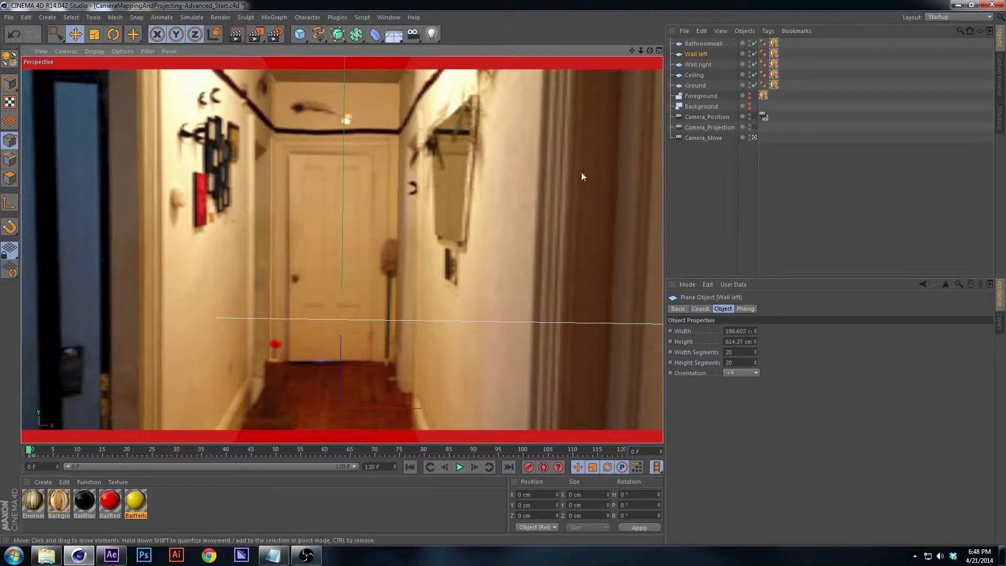
- Add a Cube, scale it down small, and move it onto the right wall
{"action": "left_click", "coordinate": [706, 190]}
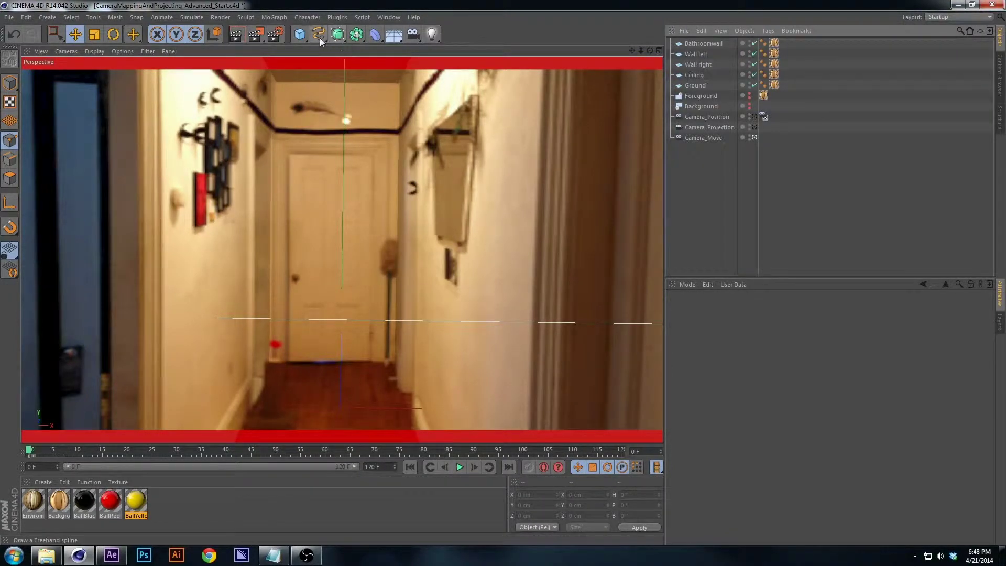
{"action": "left_click", "coordinate": [301, 34]}
{"action": "key", "text": "t"}
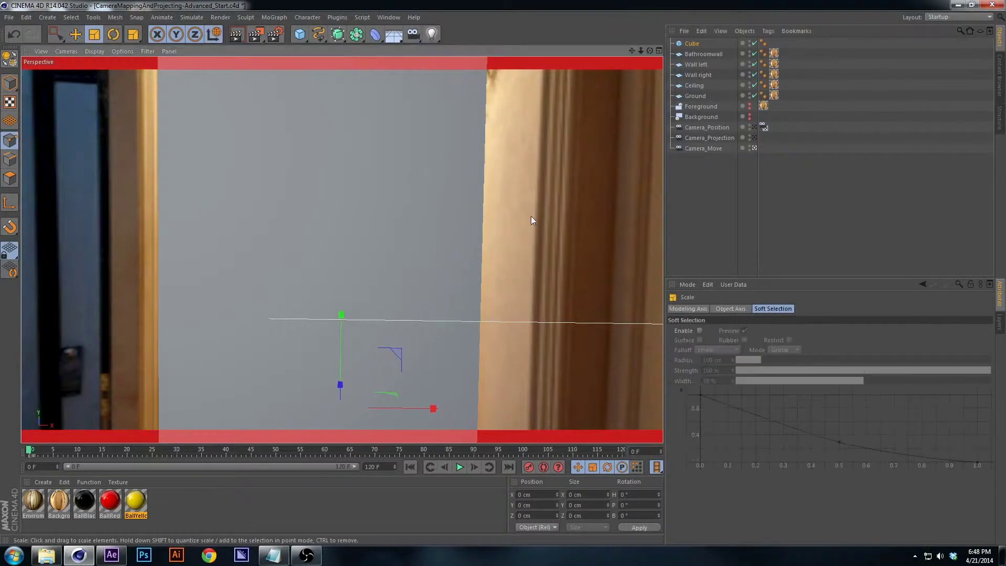
{"action": "left_click_drag", "start_coordinate": [532, 218], "coordinate": [244, 398]}
{"action": "key", "text": "e"}
{"action": "left_click_drag", "start_coordinate": [427, 408], "coordinate": [516, 370]}
{"action": "left_click_drag", "start_coordinate": [452, 337], "coordinate": [468, 202]}
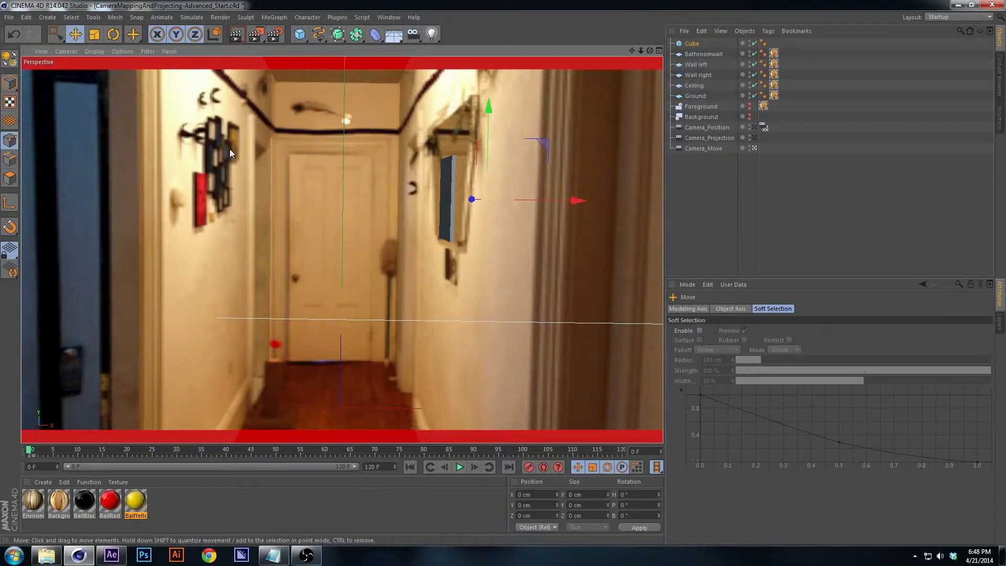
- Render a viewport preview of the camera-mapped hallway
{"action": "key", "text": "ctrl+r"}
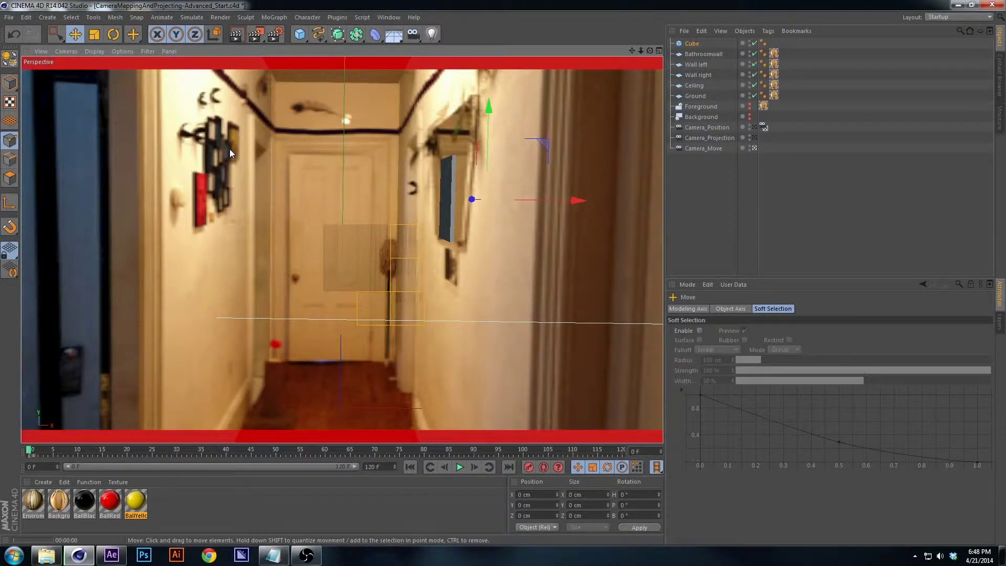
{"action": "key", "text": "ctrl+b"}
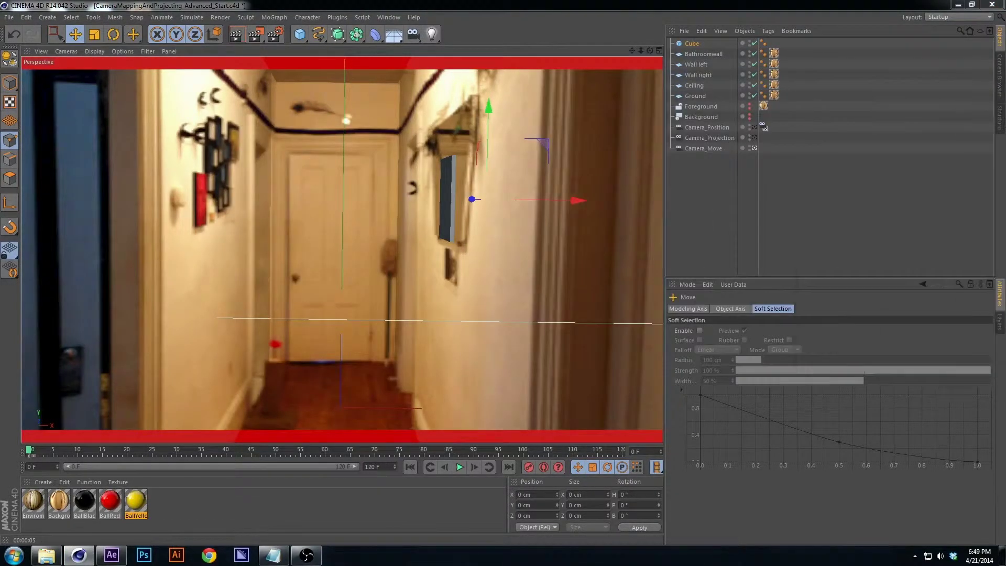
{"action": "key", "text": "ctrl+r"}
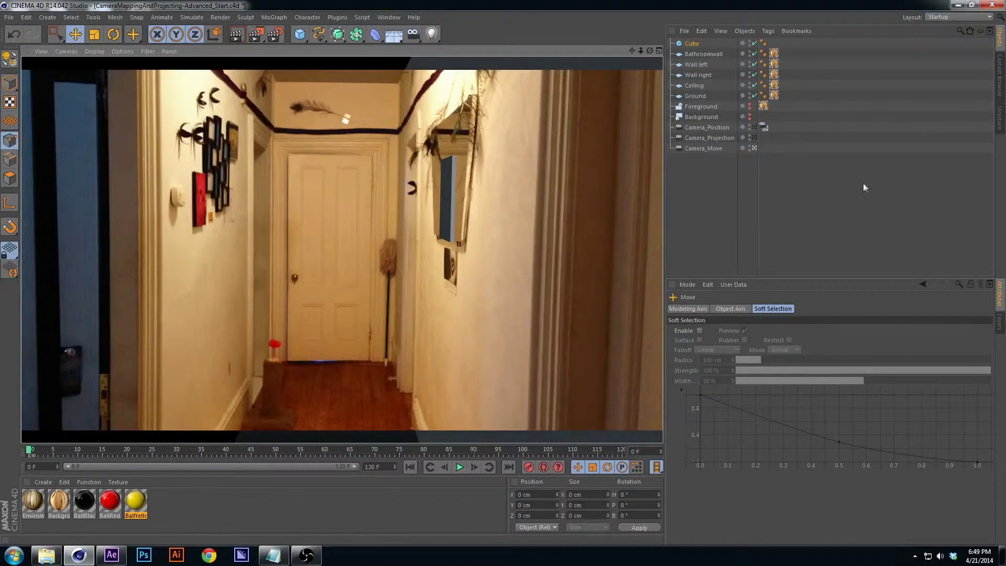
- Set the Cube to 2 cm thickness and position it against the right-wall mirror
{"action": "left_click", "coordinate": [691, 44]}
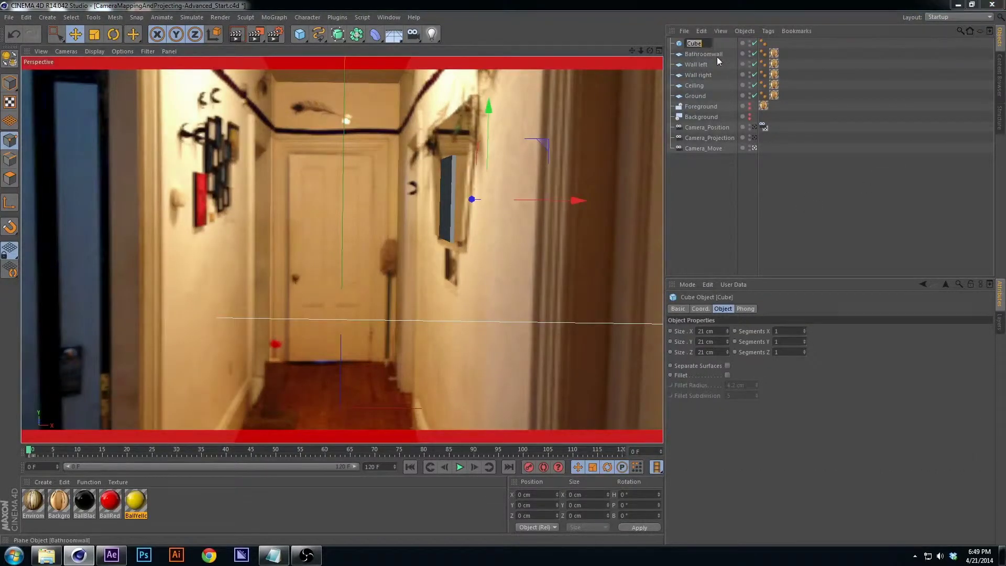
{"action": "type", "text": "Cu"}
{"action": "key", "text": "Return"}
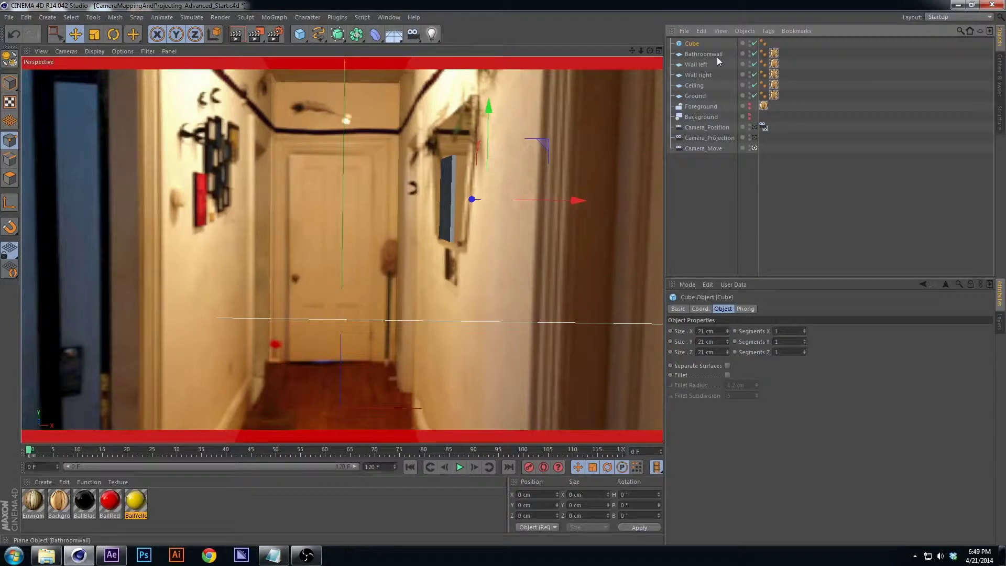
{"action": "left_click", "coordinate": [726, 341]}
{"action": "left_click_drag", "start_coordinate": [525, 201], "coordinate": [433, 202]}
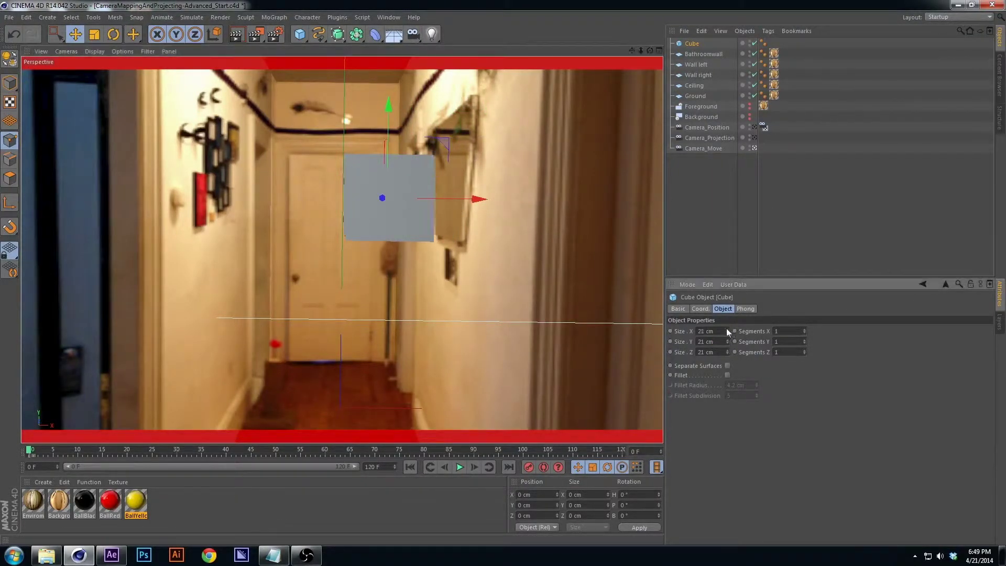
{"action": "left_click_drag", "start_coordinate": [727, 331], "coordinate": [726, 352]}
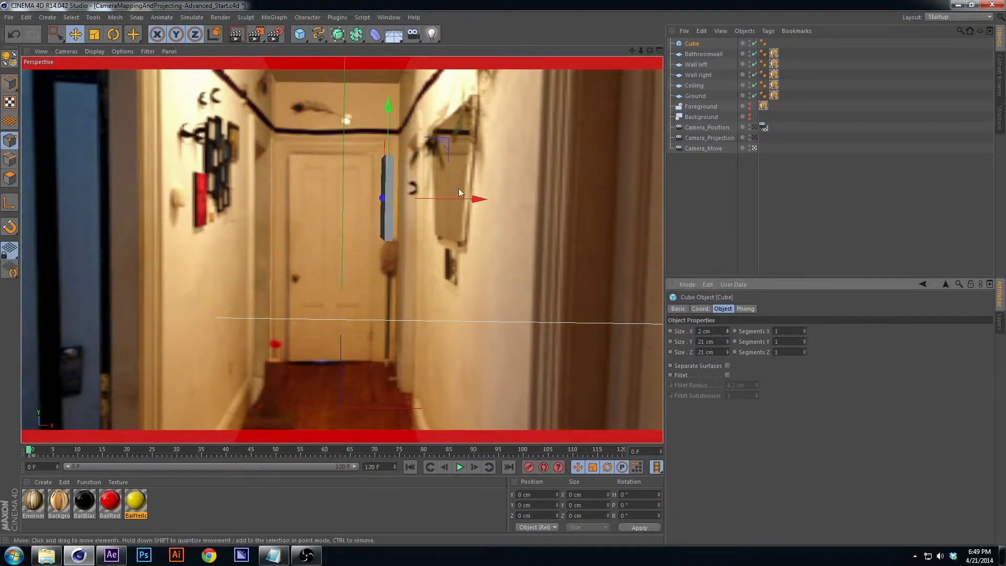
{"action": "left_click_drag", "start_coordinate": [457, 199], "coordinate": [519, 199]}
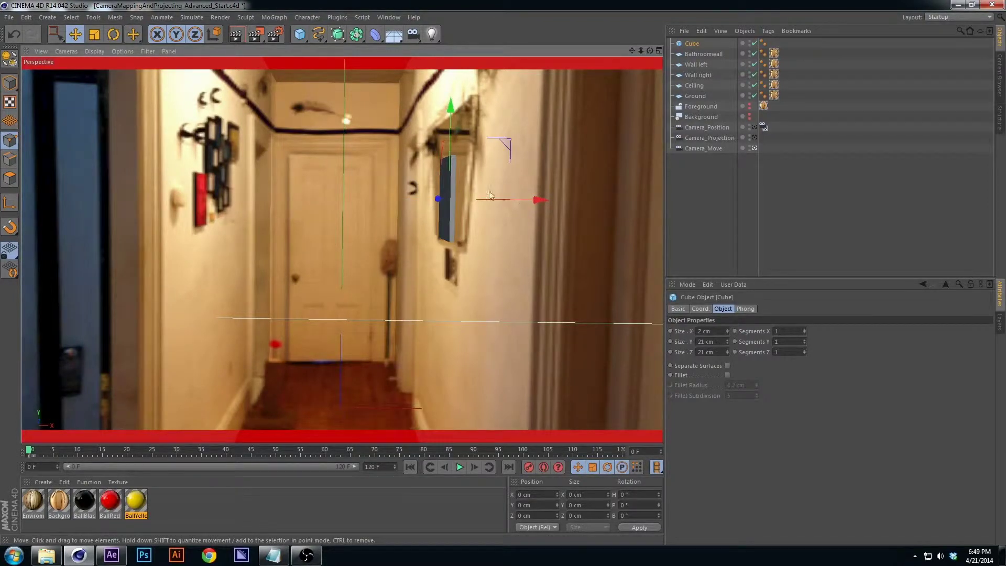
{"action": "key", "text": "t"}
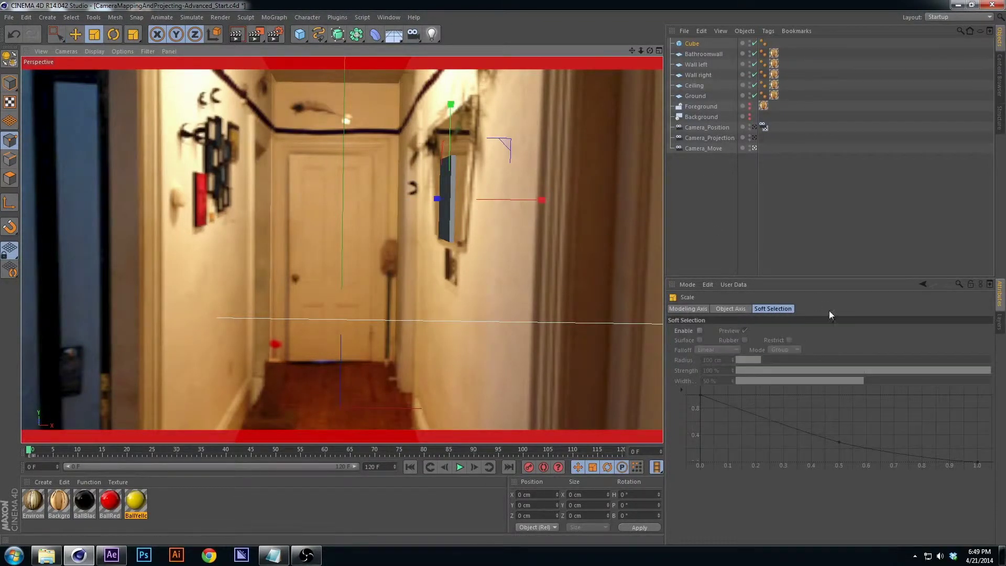
- Make the Cube editable and box-select its top points, including hidden ones
{"action": "key", "text": "c"}
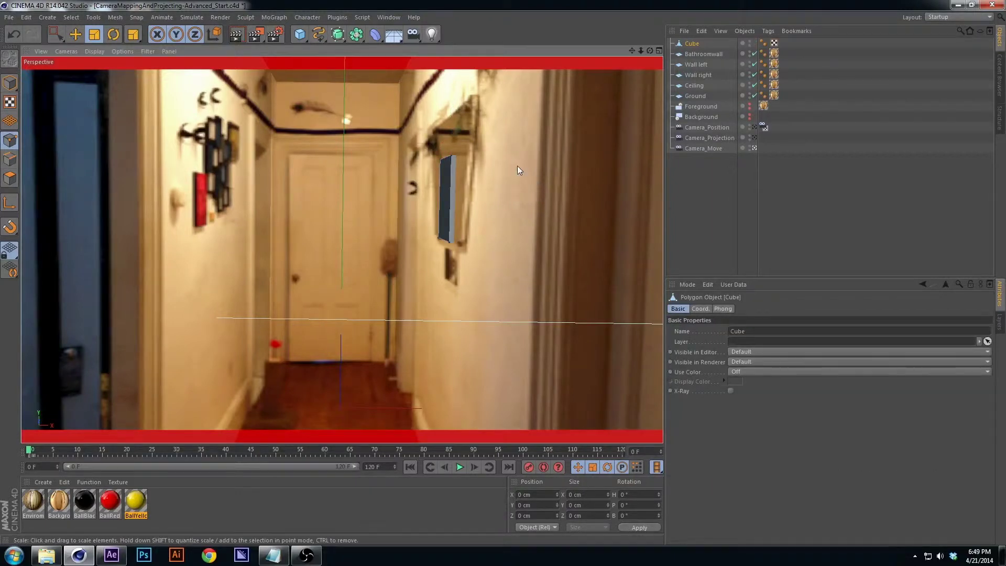
{"action": "left_click", "coordinate": [59, 35]}
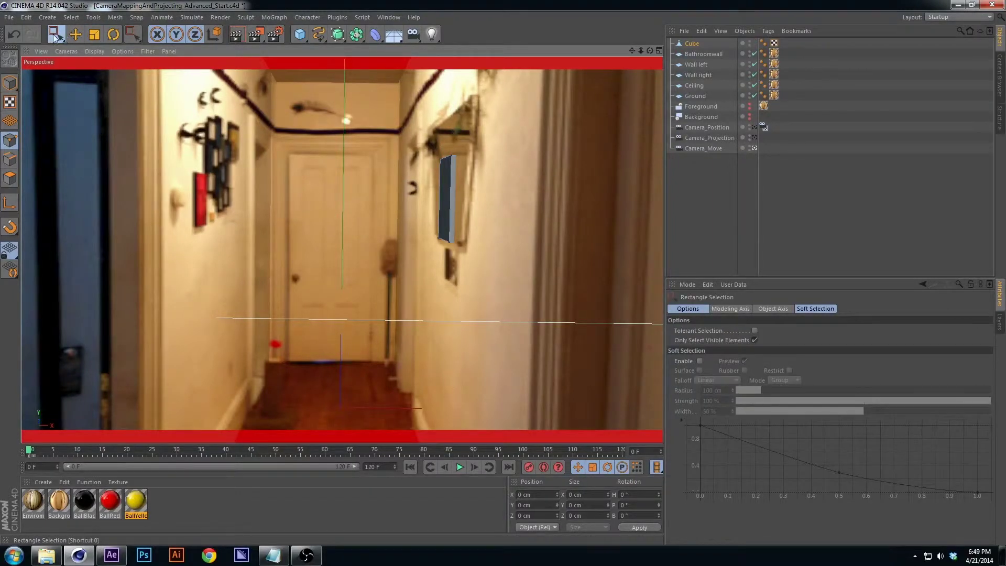
{"action": "left_click", "coordinate": [755, 340]}
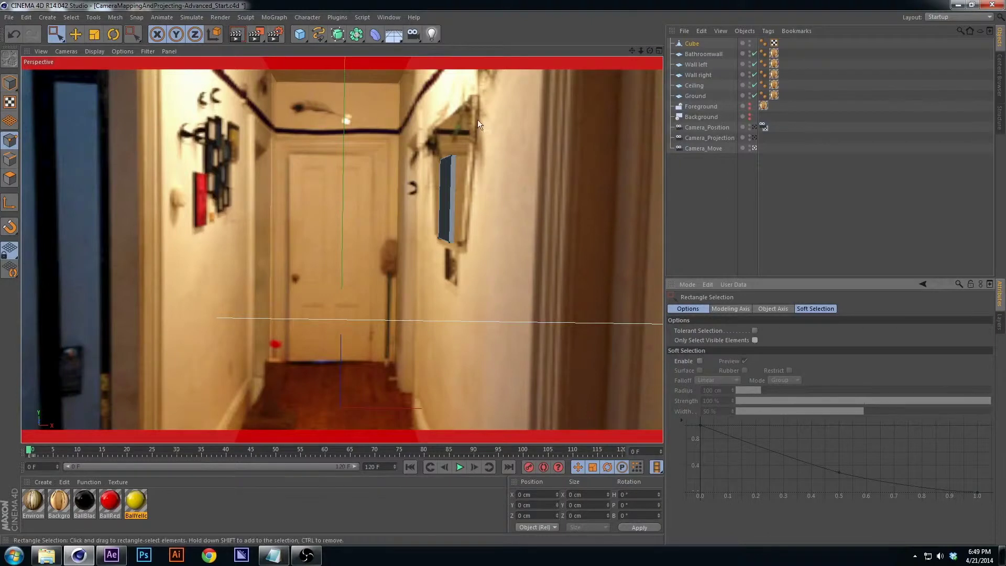
{"action": "left_click_drag", "start_coordinate": [483, 135], "coordinate": [457, 163]}
{"action": "left_click_drag", "start_coordinate": [506, 129], "coordinate": [448, 158]}
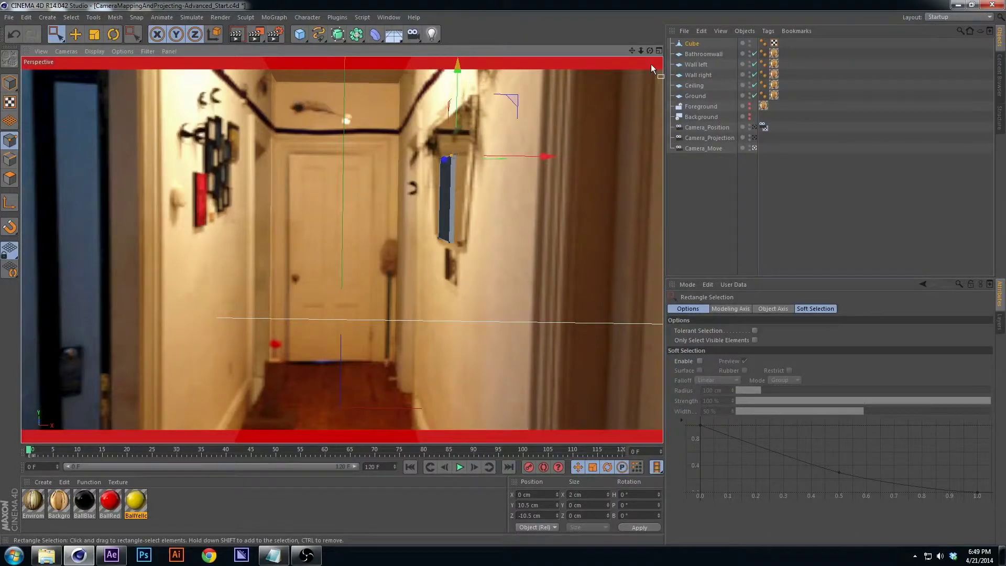
- Switch to the four-view layout and orbit the close-up view around the panel
{"action": "left_click", "coordinate": [659, 51]}
{"action": "scroll", "coordinate": [510, 165], "scroll_direction": "up", "scroll_amount": 5}
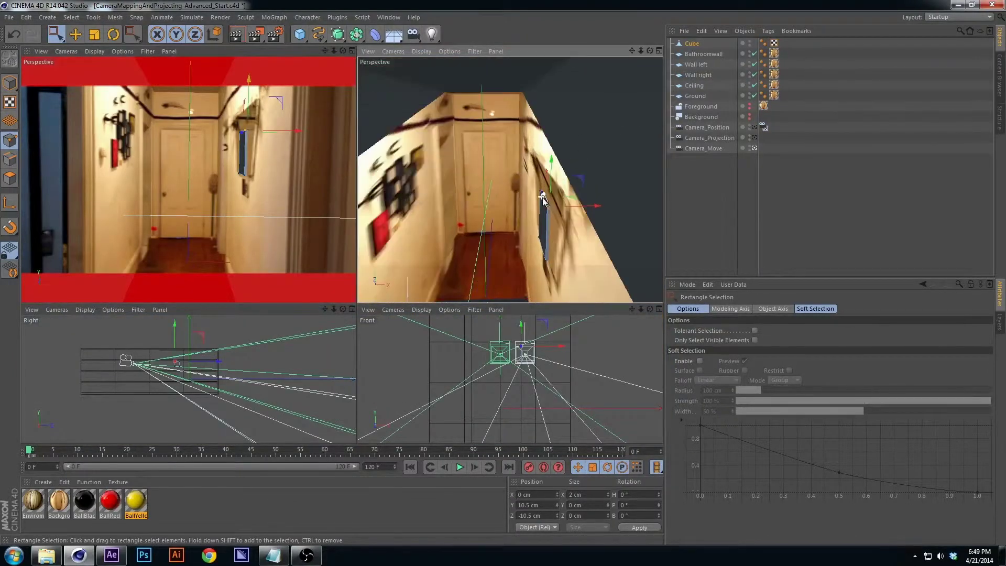
{"action": "left_click_drag", "start_coordinate": [542, 198], "coordinate": [565, 165], "text": "alt"}
- Save the scene and pull the panel's lower and left corner points outward
{"action": "key", "text": "ctrl+s"}
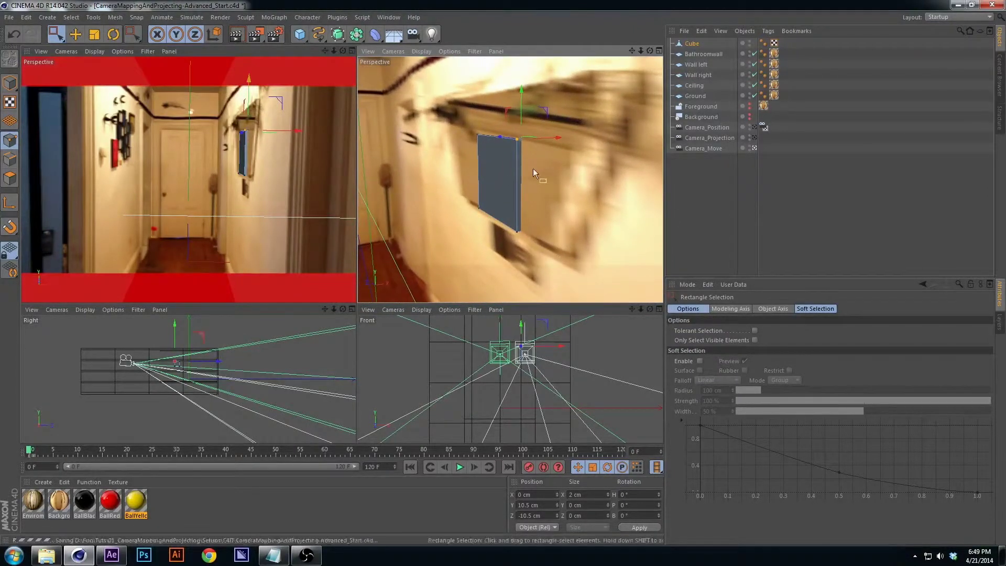
{"action": "left_click", "coordinate": [518, 231]}
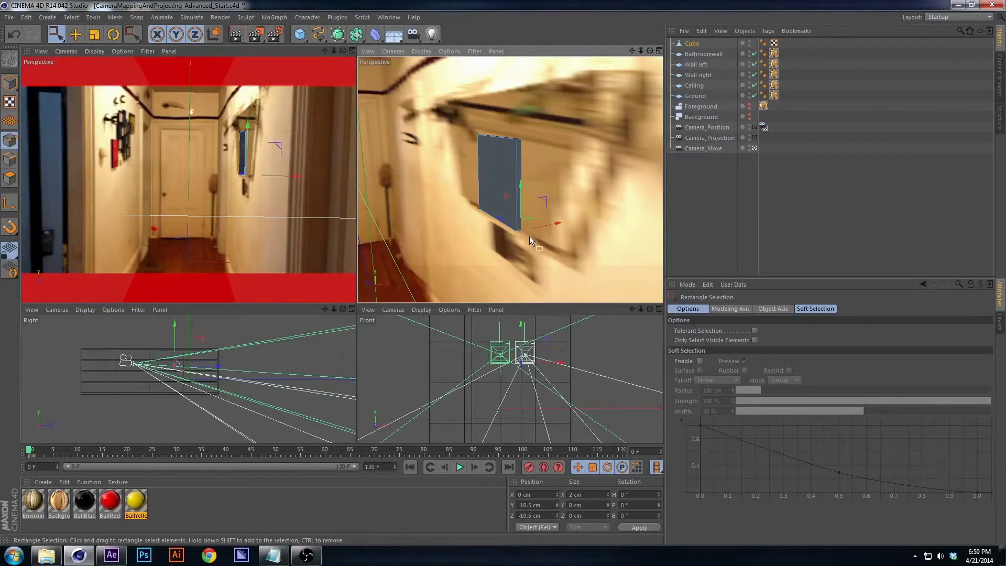
{"action": "left_click_drag", "start_coordinate": [529, 236], "coordinate": [563, 259]}
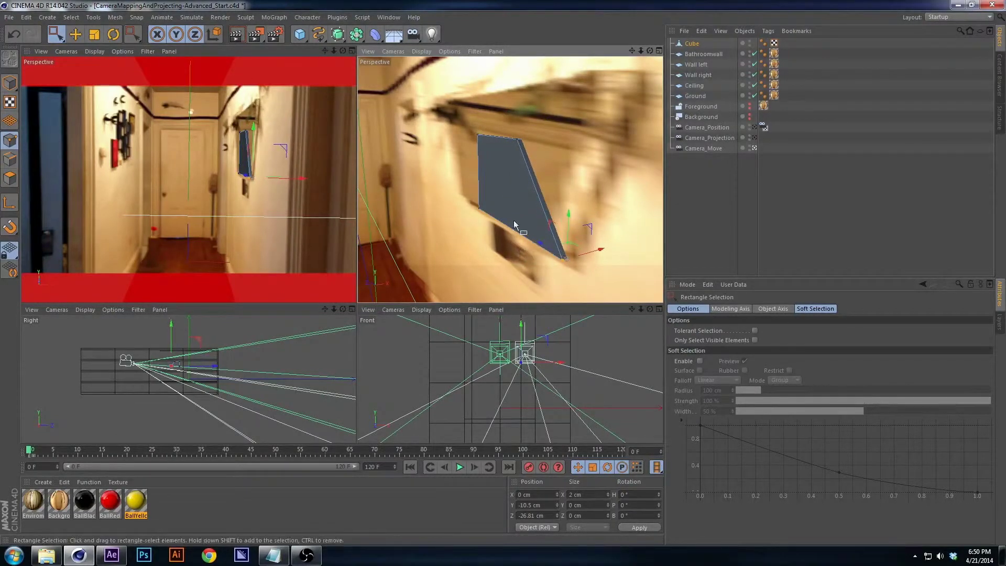
{"action": "left_click_drag", "start_coordinate": [518, 231], "coordinate": [450, 186]}
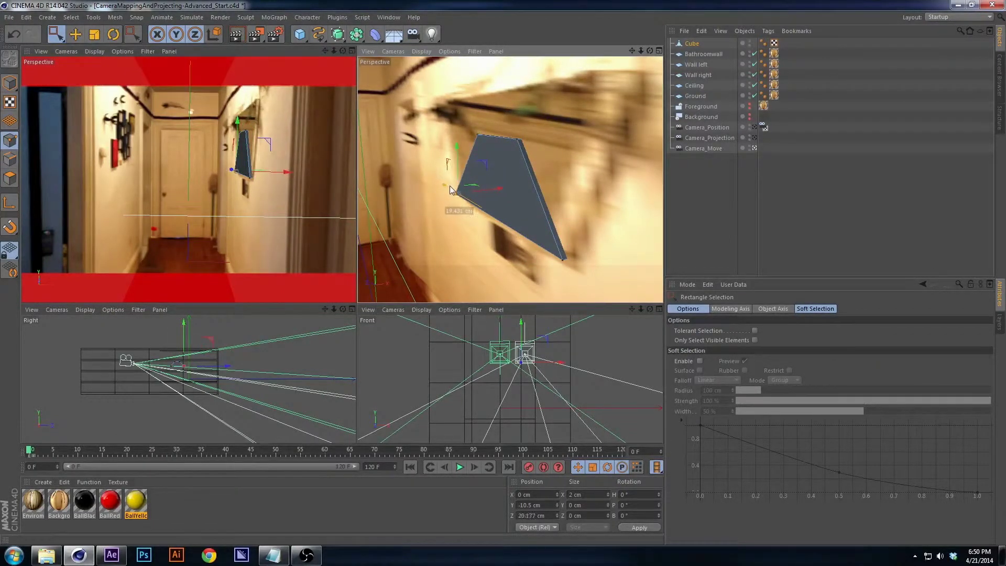
{"action": "left_click_drag", "start_coordinate": [511, 117], "coordinate": [562, 151]}
{"action": "left_click_drag", "start_coordinate": [478, 124], "coordinate": [462, 200], "text": "shift"}
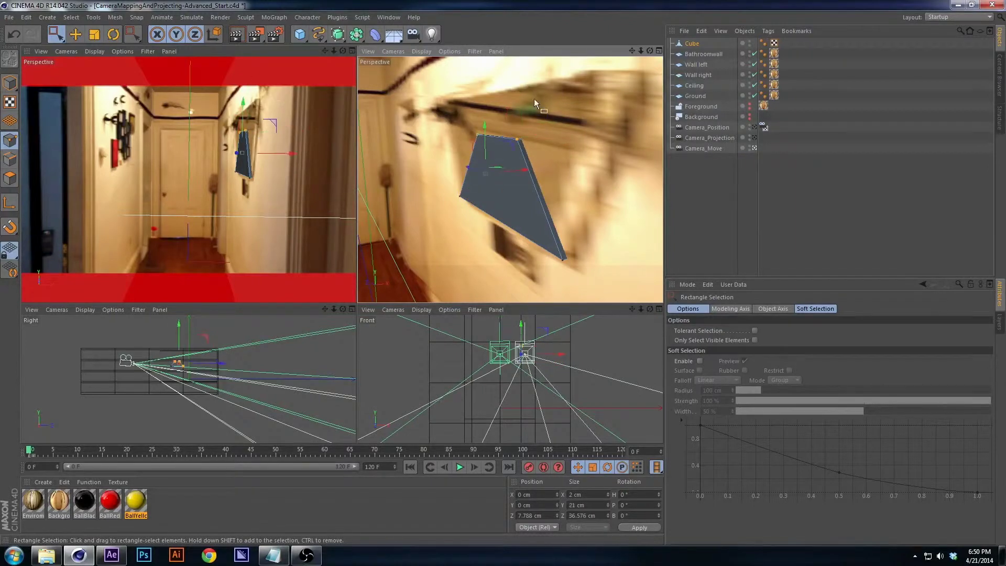
{"action": "left_click_drag", "start_coordinate": [490, 126], "coordinate": [483, 84]}
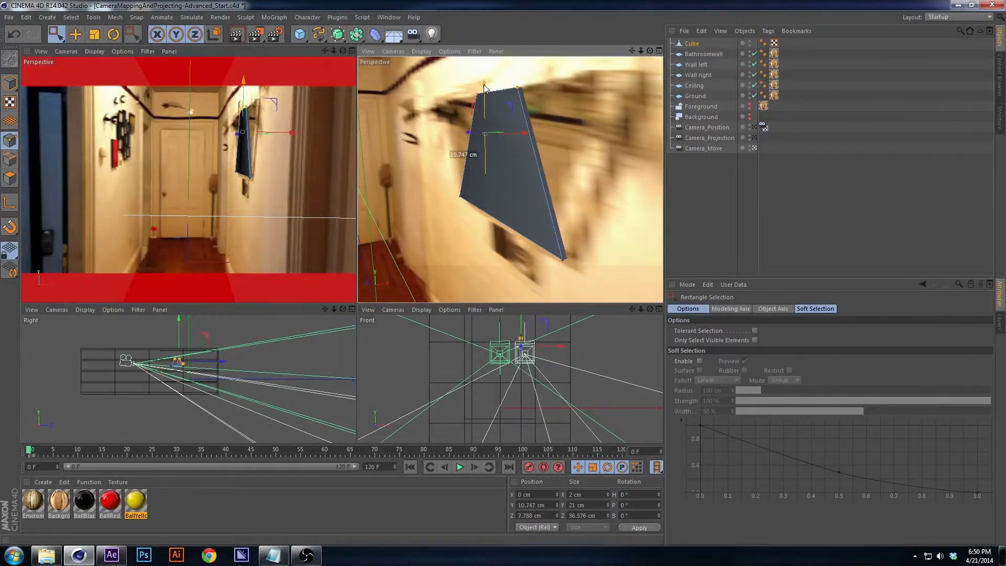
{"action": "key", "text": "ctrl+z"}
- Raise the panel's top edge and stretch its top corners outward to the sides
{"action": "left_click_drag", "start_coordinate": [603, 77], "coordinate": [438, 163]}
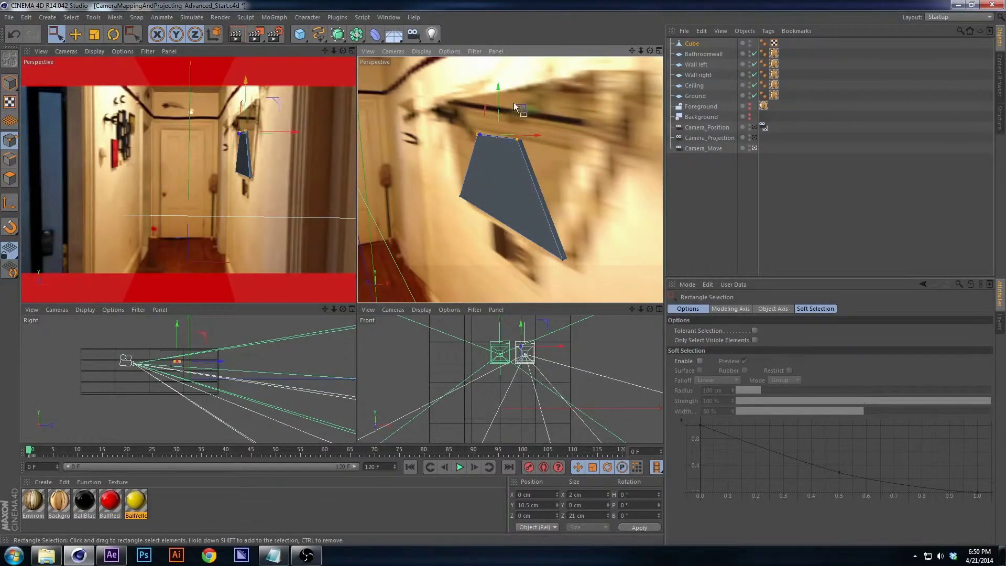
{"action": "left_click_drag", "start_coordinate": [498, 96], "coordinate": [499, 57]}
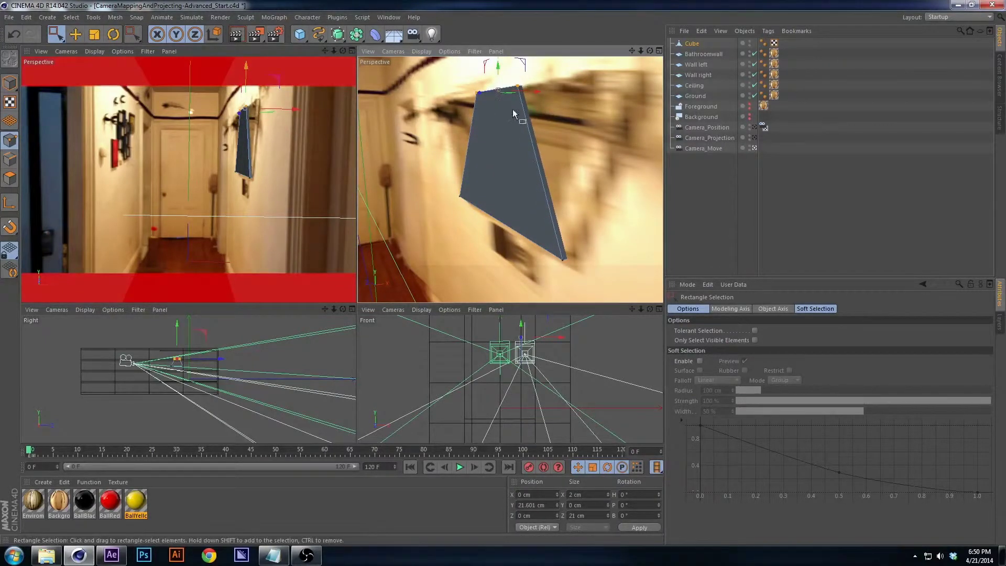
{"action": "left_click_drag", "start_coordinate": [591, 113], "coordinate": [505, 60]}
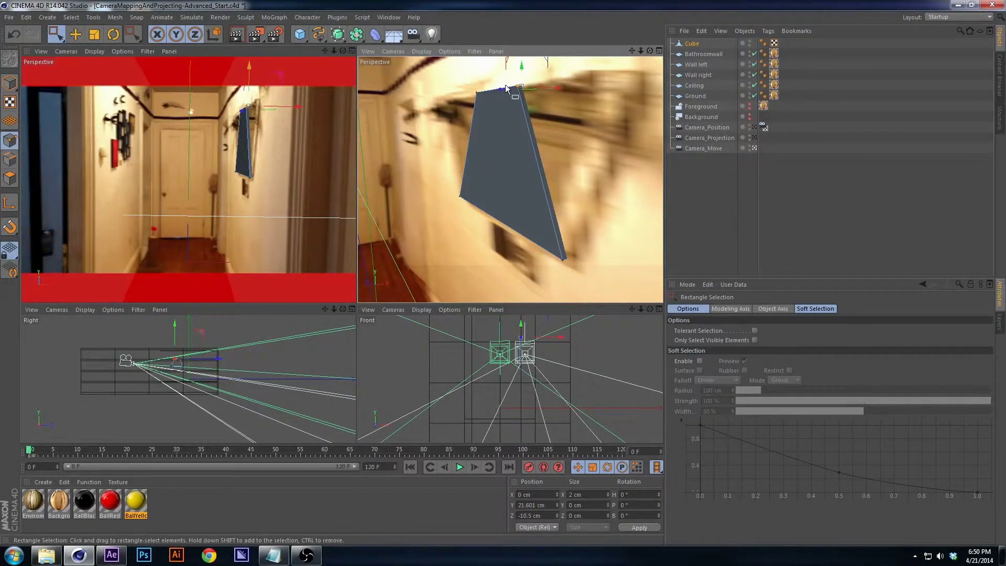
{"action": "left_click_drag", "start_coordinate": [505, 91], "coordinate": [621, 89]}
{"action": "left_click_drag", "start_coordinate": [466, 86], "coordinate": [436, 101]}
{"action": "left_click", "coordinate": [711, 218]}
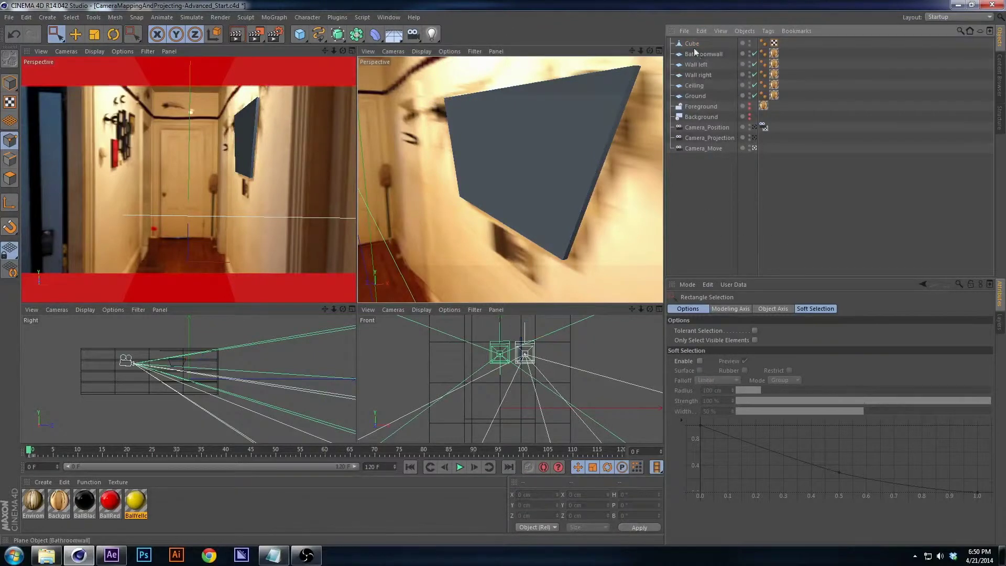
- Copy the Background camera-mapping texture tag onto the Cube
{"action": "left_click", "coordinate": [774, 64]}
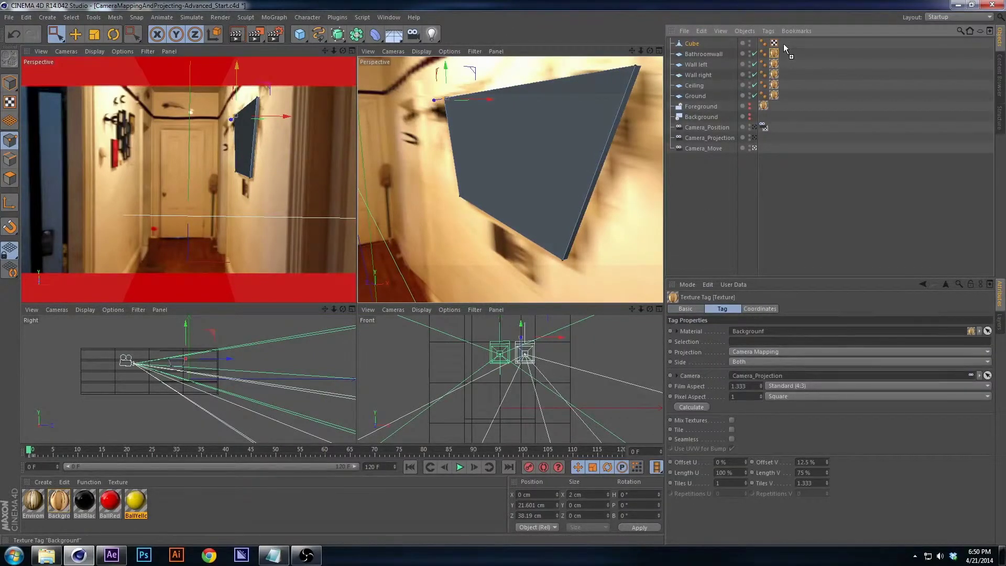
{"action": "left_click_drag", "start_coordinate": [785, 48], "coordinate": [784, 44], "text": "ctrl"}
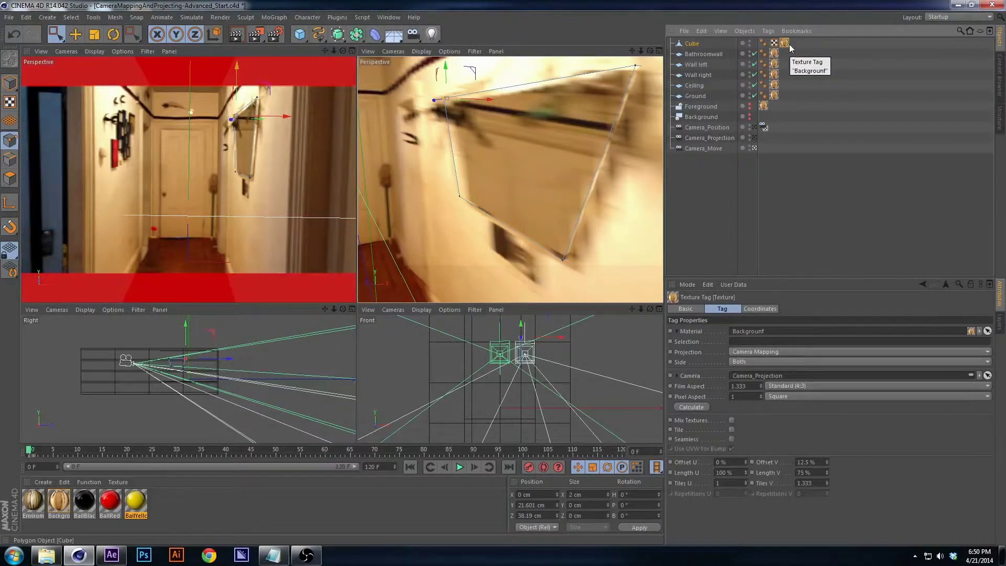
{"action": "left_click", "coordinate": [854, 65]}
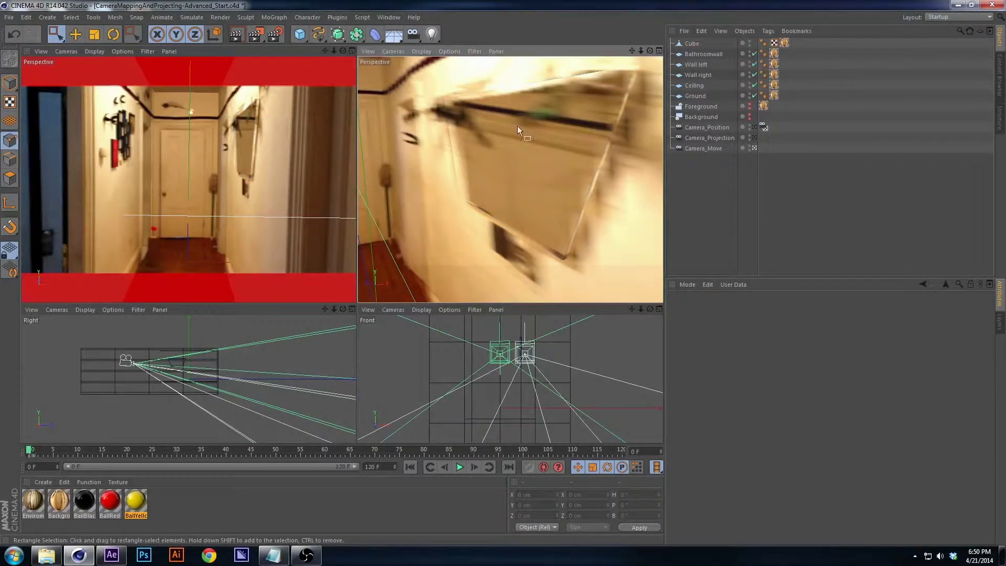
- Fit the Cube's corner points onto the mirror frame, then scrub and render to check alignment
{"action": "left_click", "coordinate": [692, 43]}
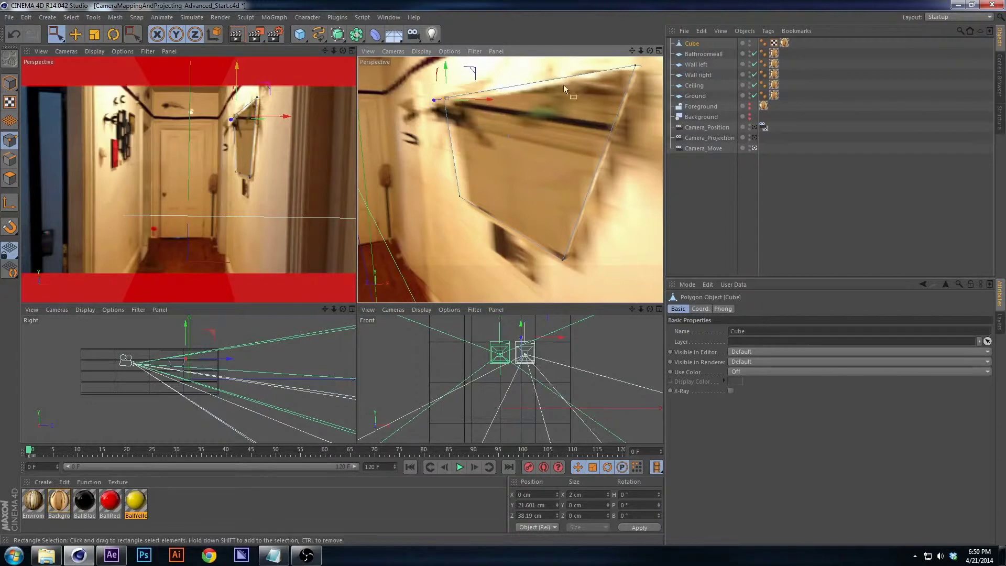
{"action": "left_click_drag", "start_coordinate": [651, 84], "coordinate": [623, 60], "text": "shift"}
{"action": "left_click_drag", "start_coordinate": [501, 65], "coordinate": [502, 68]}
{"action": "left_click_drag", "start_coordinate": [438, 166], "coordinate": [464, 197]}
{"action": "left_click_drag", "start_coordinate": [542, 230], "coordinate": [606, 288]}
{"action": "left_click_drag", "start_coordinate": [555, 256], "coordinate": [564, 261]}
{"action": "left_click_drag", "start_coordinate": [614, 281], "coordinate": [408, 183]}
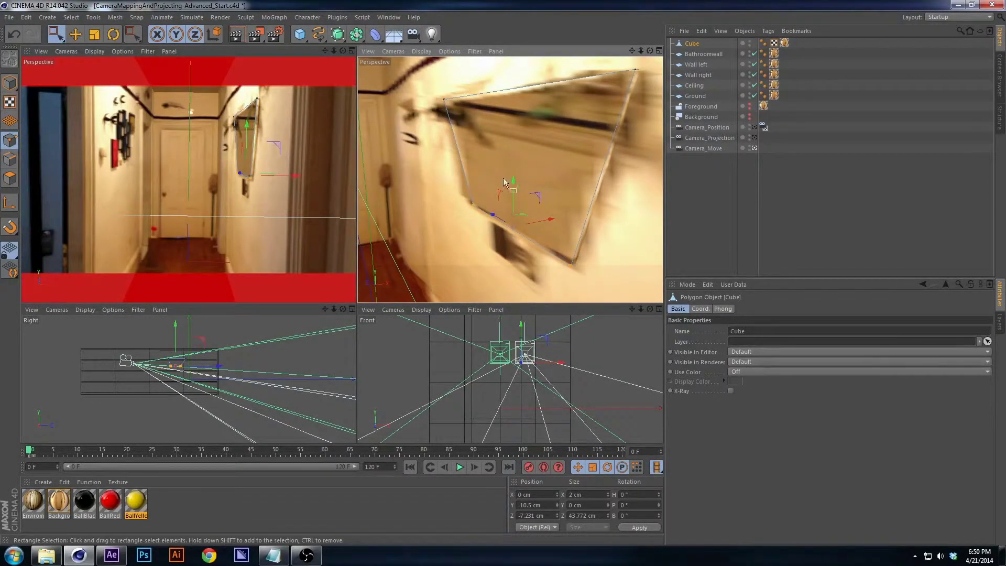
{"action": "left_click_drag", "start_coordinate": [514, 192], "coordinate": [514, 190]}
{"action": "left_click_drag", "start_coordinate": [59, 445], "coordinate": [261, 444]}
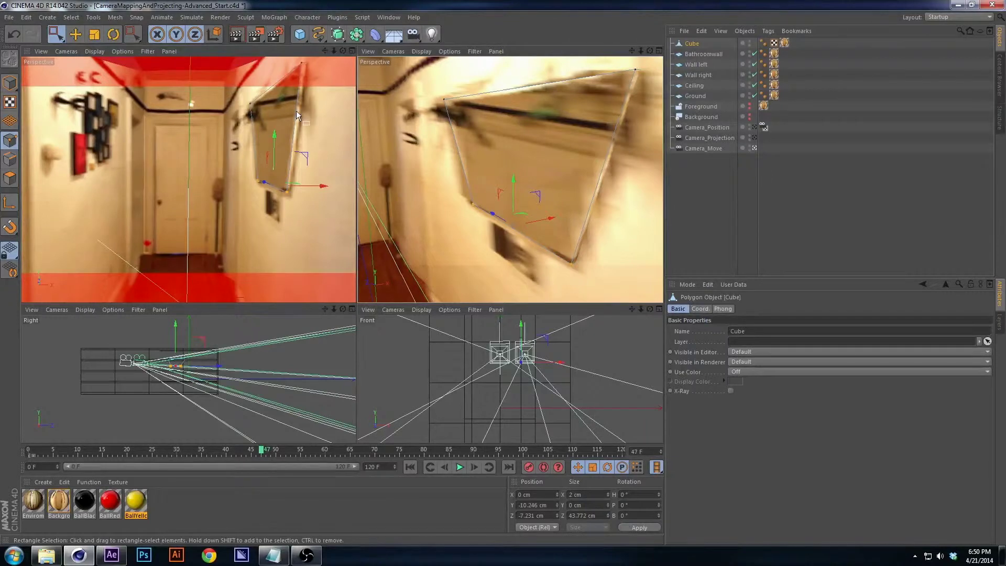
{"action": "key", "text": "ctrl+r"}
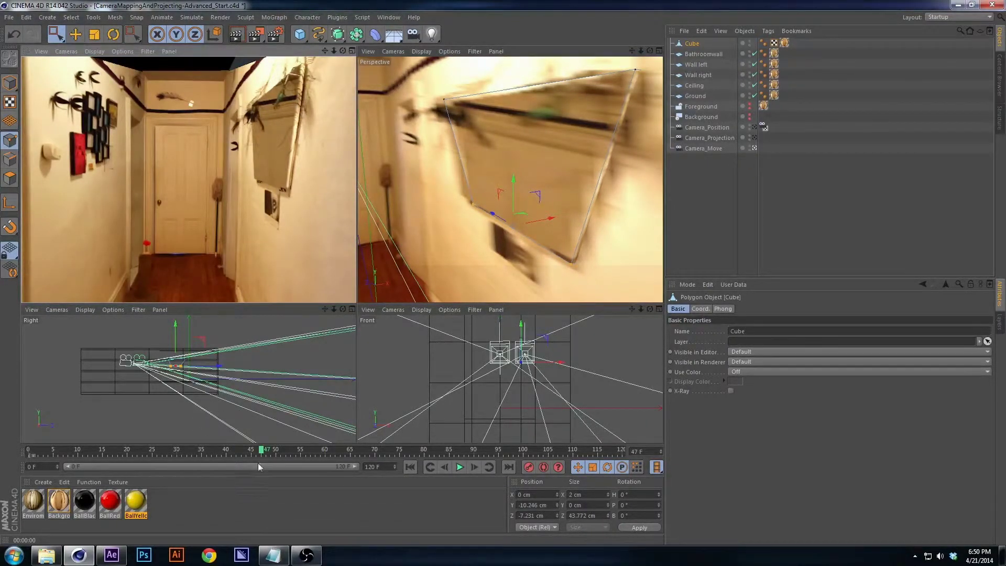
- Return to frame 0, save the scene, and orbit the view back down the hallway
{"action": "left_click_drag", "start_coordinate": [261, 453], "coordinate": [0, 474]}
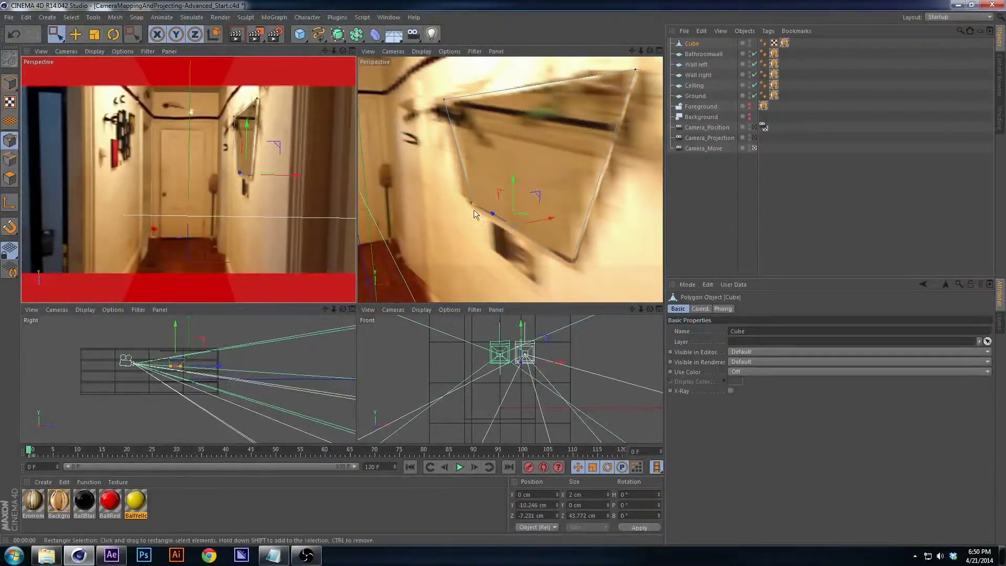
{"action": "key", "text": "ctrl+s"}
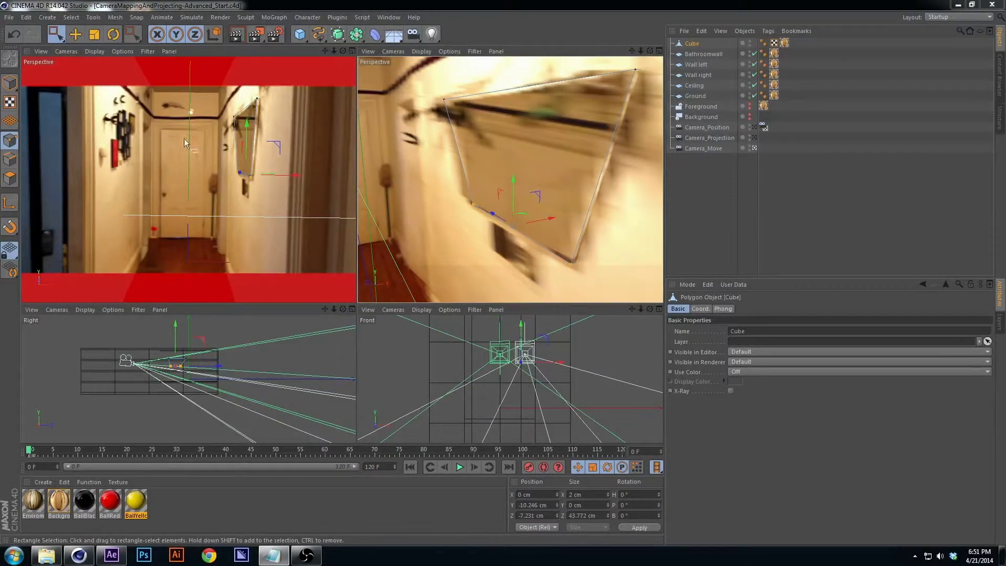
{"action": "middle_click", "coordinate": [522, 176]}
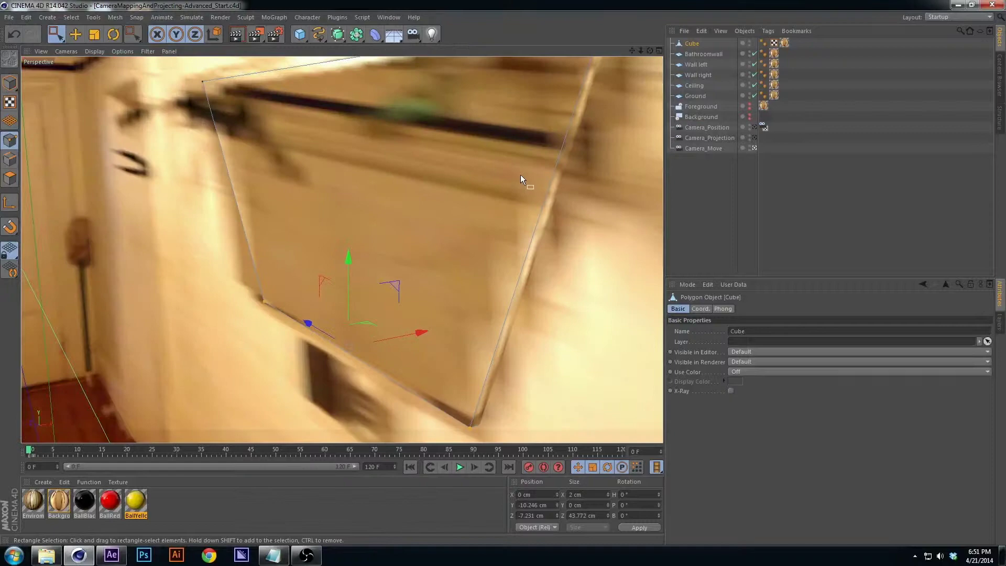
{"action": "middle_click", "coordinate": [524, 176]}
{"action": "left_click_drag", "start_coordinate": [502, 184], "coordinate": [409, 184], "text": "alt"}
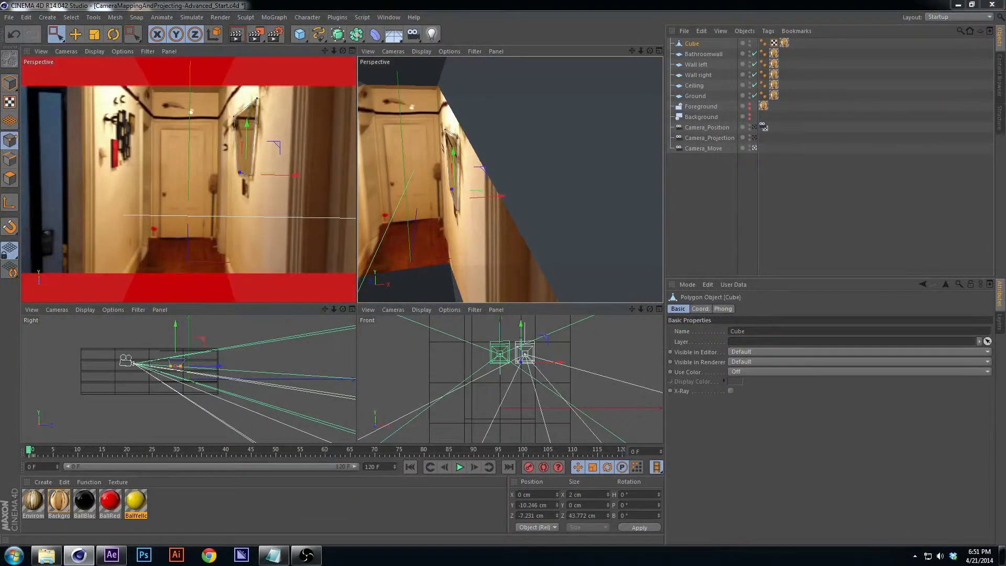
{"action": "left_click_drag", "start_coordinate": [546, 206], "coordinate": [498, 189], "text": "alt"}
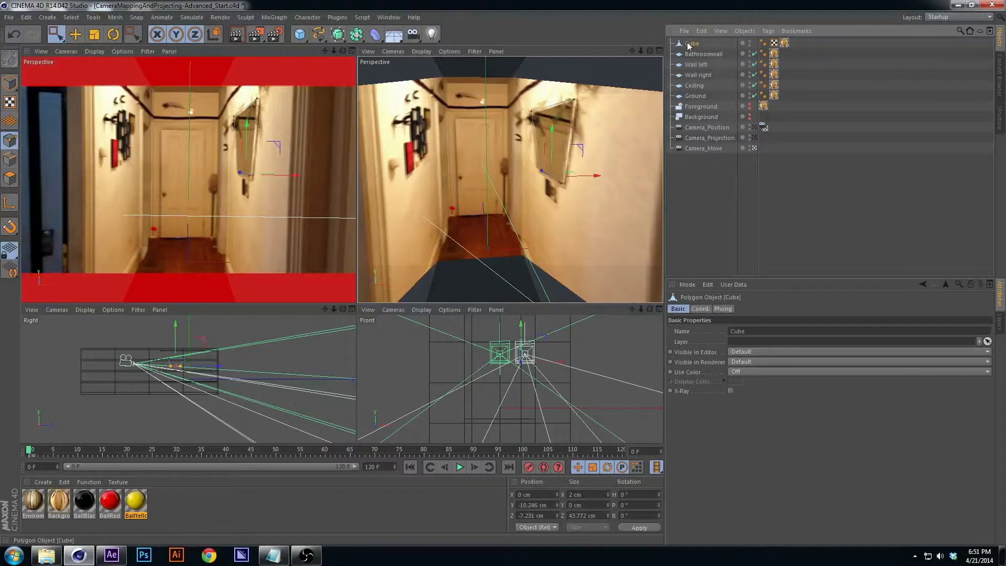
- Rename the Cube object to 'Mirror'
{"action": "double_click", "coordinate": [734, 47]}
{"action": "type", "text": "Mirror"}
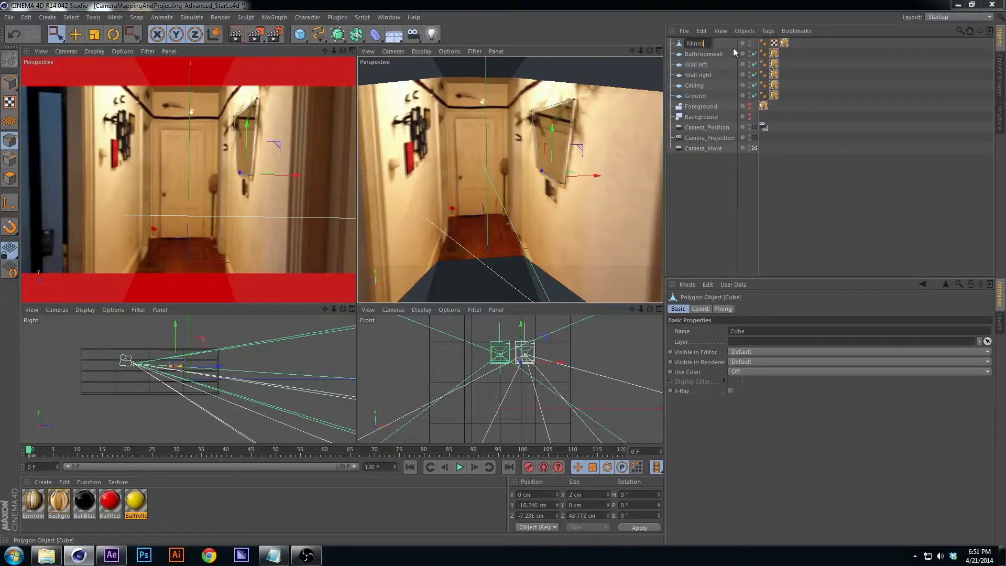
{"action": "key", "text": "Return"}
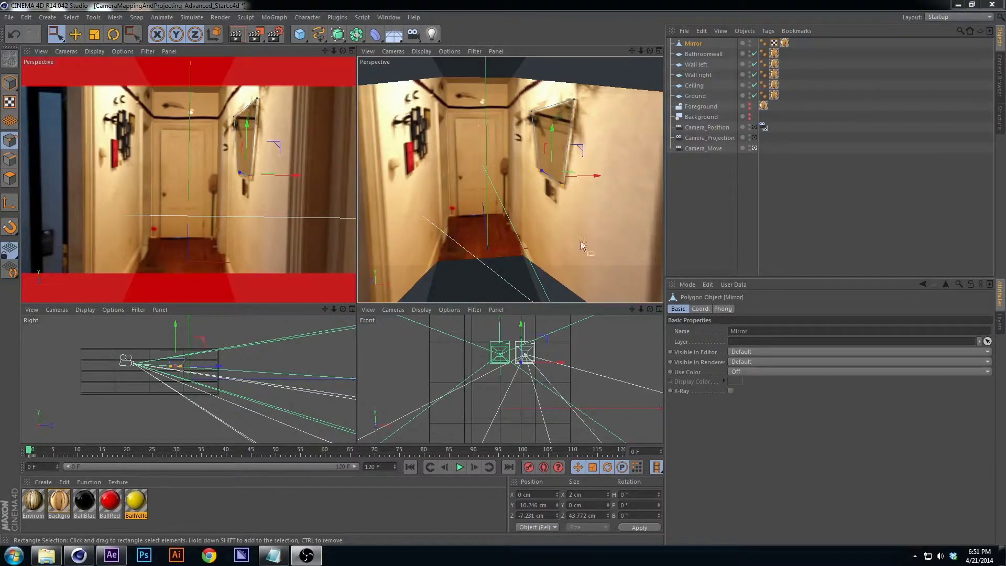
{"action": "left_click", "coordinate": [300, 34]}
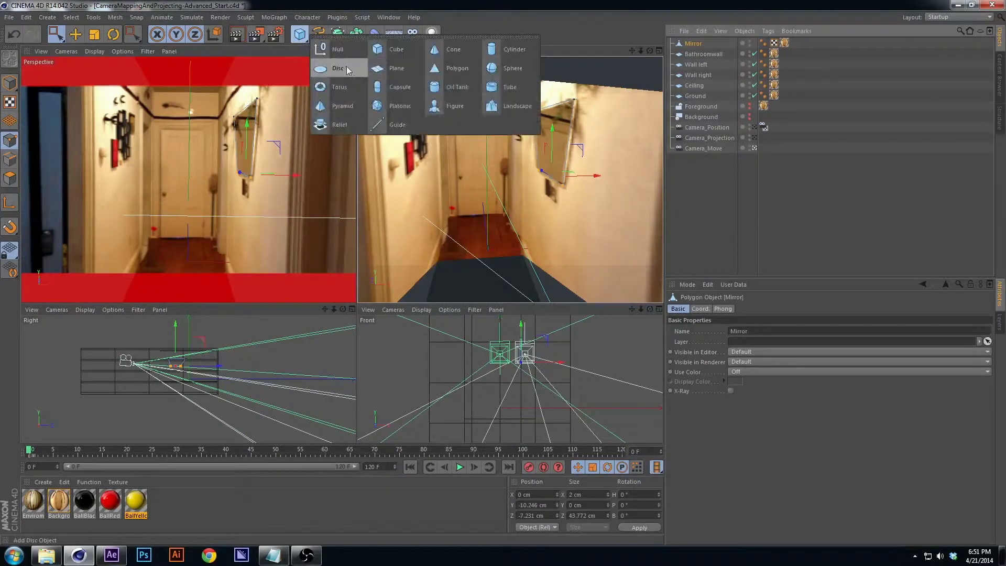
- Add a Sphere and give it a 10 cm radius
{"action": "left_click", "coordinate": [512, 68]}
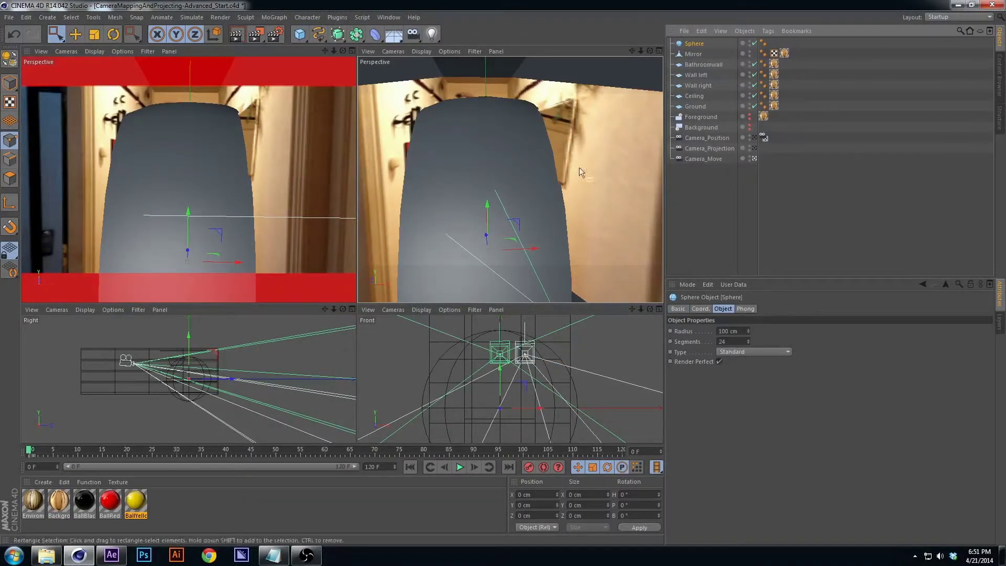
{"action": "key", "text": "t"}
{"action": "left_click_drag", "start_coordinate": [579, 169], "coordinate": [293, 245]}
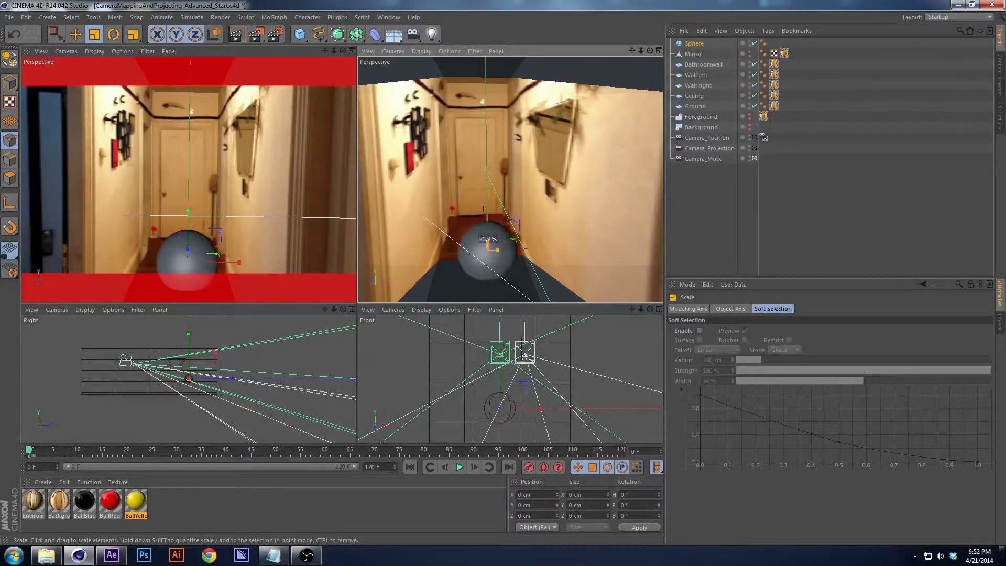
{"action": "left_click_drag", "start_coordinate": [492, 247], "coordinate": [474, 247]}
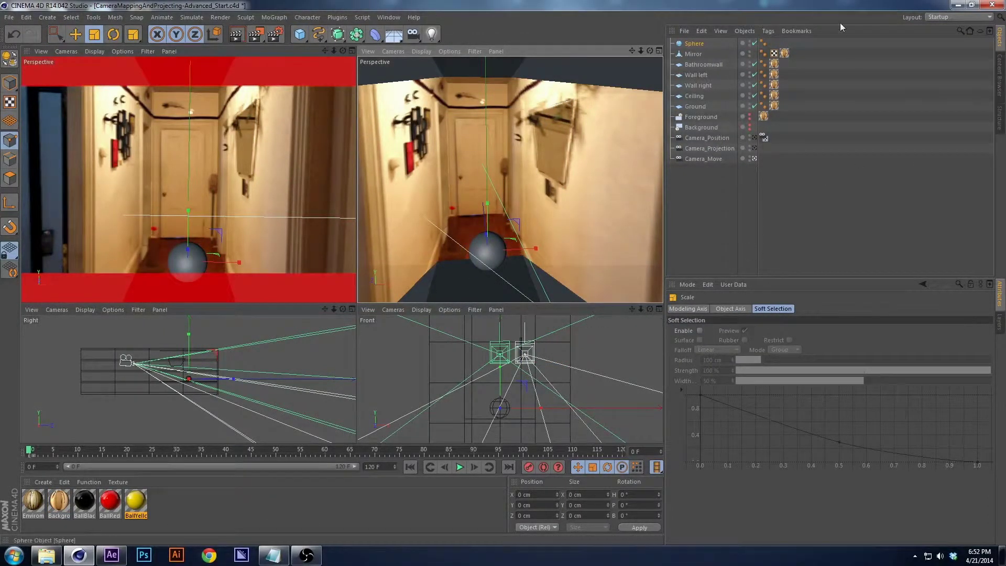
{"action": "left_click", "coordinate": [695, 45]}
{"action": "left_click", "coordinate": [741, 332]}
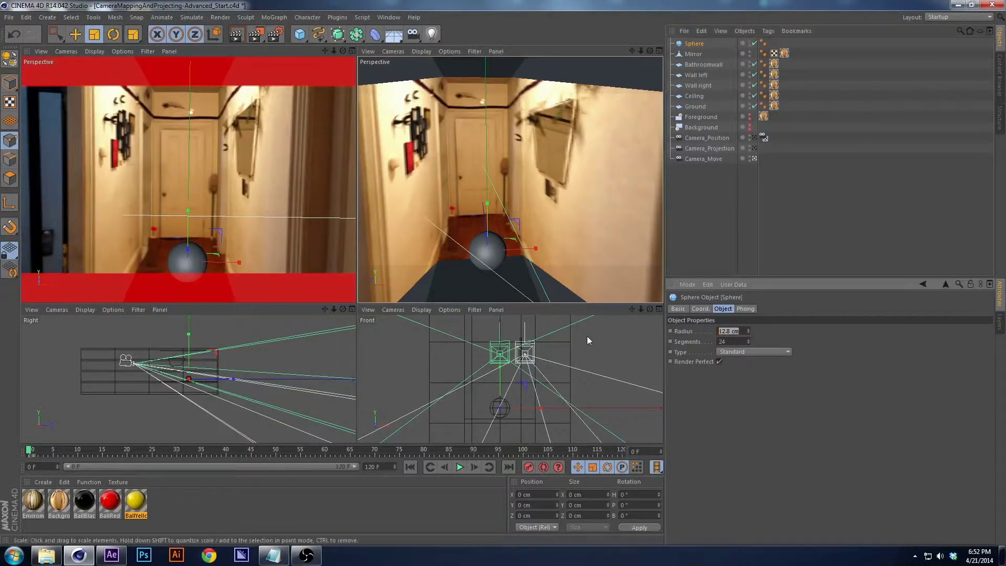
{"action": "type", "text": "10"}
{"action": "key", "text": "Return"}
- Lift the sphere up off the floor to float mid-hallway
{"action": "key", "text": "e"}
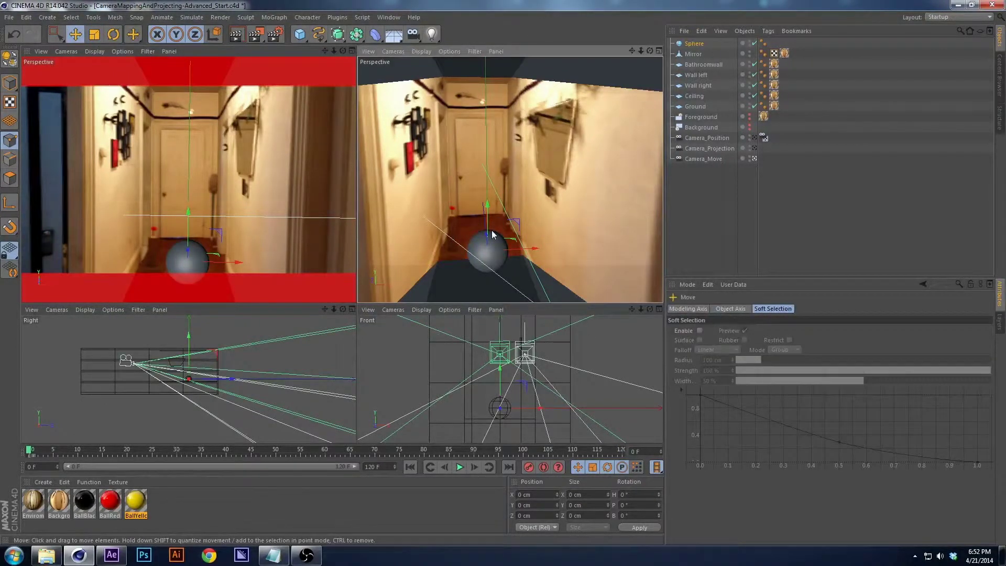
{"action": "left_click_drag", "start_coordinate": [491, 218], "coordinate": [490, 192]}
{"action": "scroll", "coordinate": [494, 224], "scroll_direction": "up", "scroll_amount": 3}
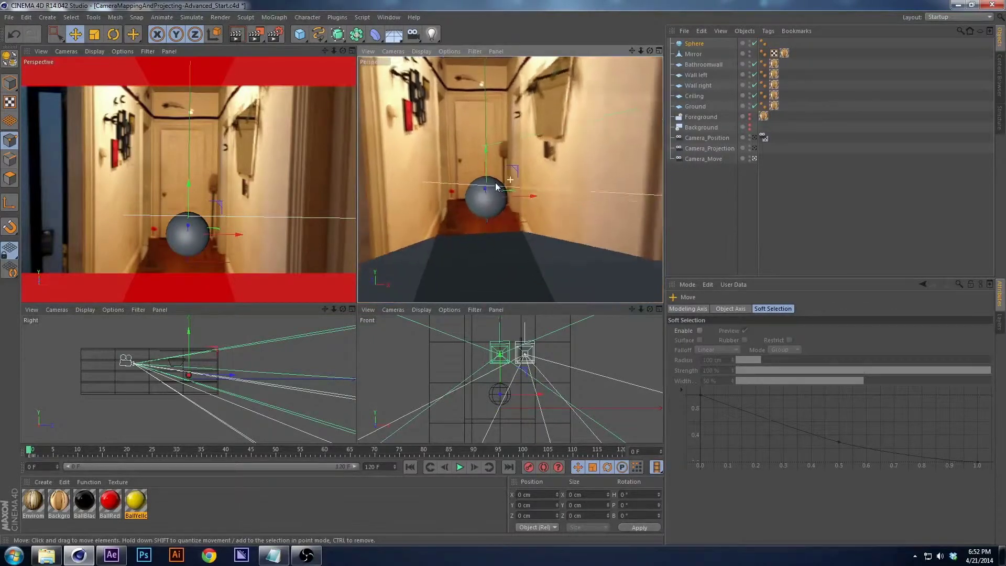
{"action": "scroll", "coordinate": [494, 224], "scroll_direction": "up", "scroll_amount": 2}
{"action": "left_click_drag", "start_coordinate": [485, 178], "coordinate": [473, 158]}
{"action": "scroll", "coordinate": [488, 178], "scroll_direction": "up", "scroll_amount": 2}
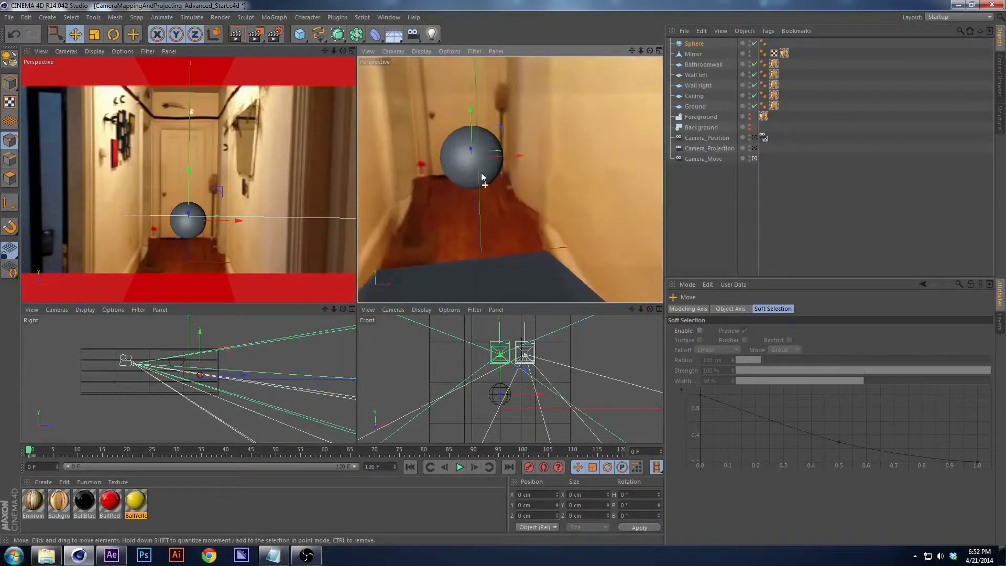
- Delete the three old Ball materials
{"action": "middle_click_drag", "start_coordinate": [479, 167], "coordinate": [481, 173], "text": "alt"}
{"action": "left_click_drag", "start_coordinate": [202, 526], "coordinate": [88, 501]}
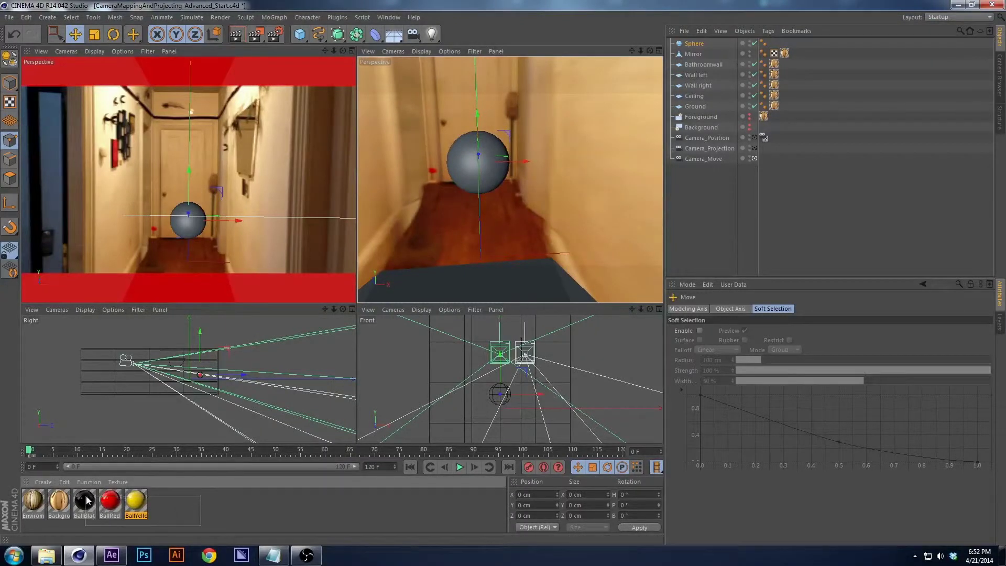
{"action": "key", "text": "Delete"}
- Create a new material named BallBlack and save the scene
{"action": "double_click", "coordinate": [90, 497]}
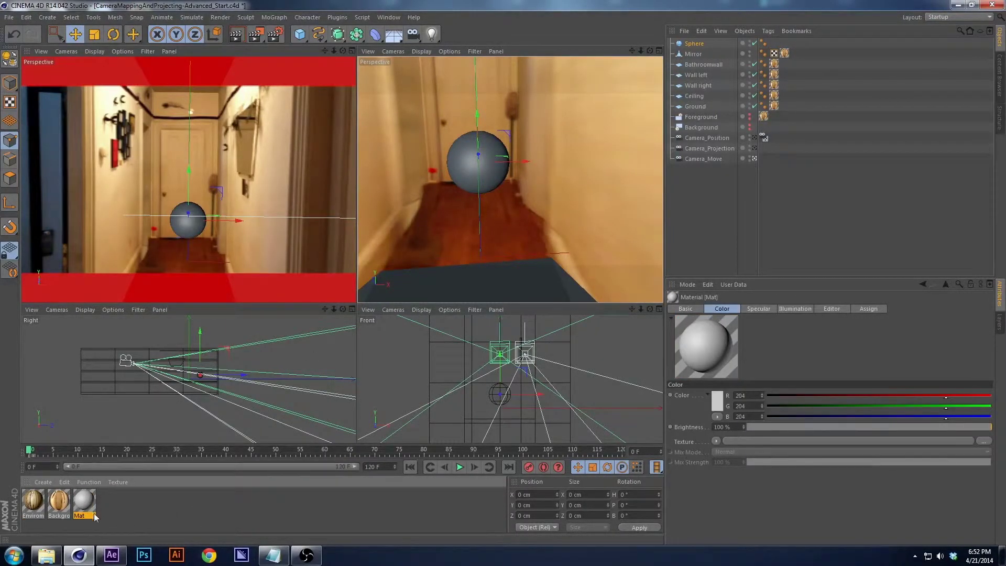
{"action": "key", "text": "ctrl+s"}
{"action": "double_click", "coordinate": [81, 516]}
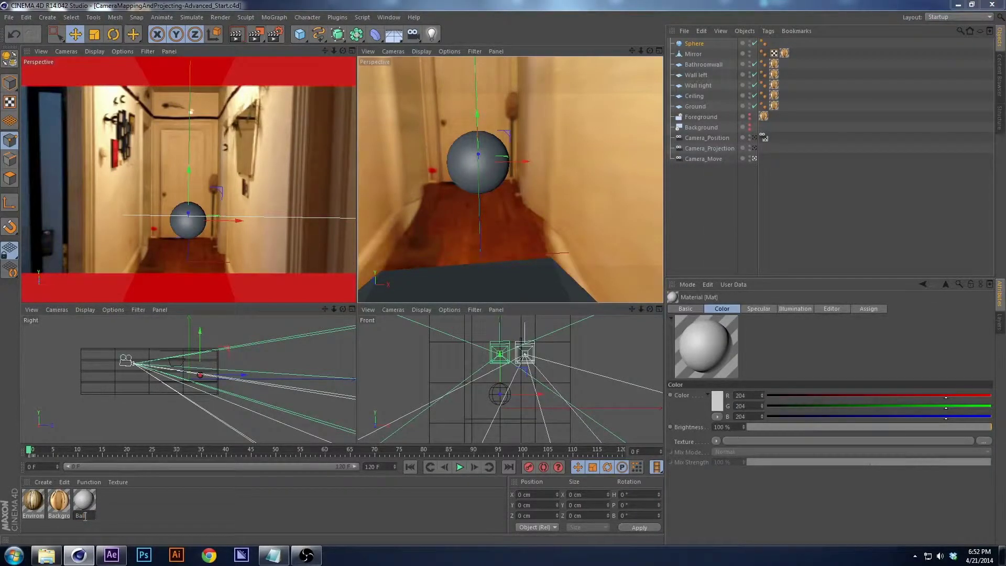
{"action": "type", "text": "BallBlack"}
{"action": "key", "text": "Return"}
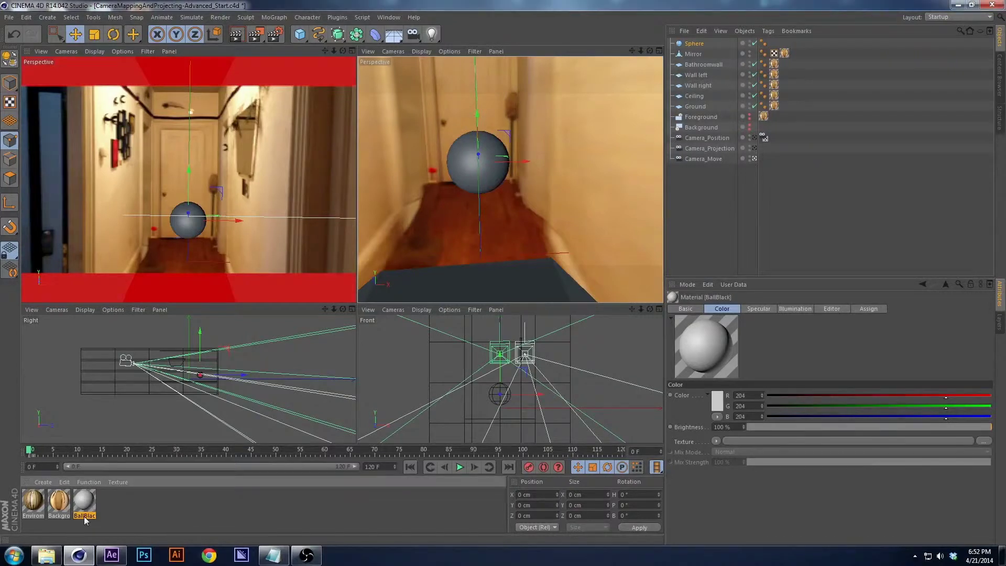
- Apply BallBlack to the sphere and enable its Reflection channel
{"action": "left_click_drag", "start_coordinate": [502, 185], "coordinate": [501, 184]}
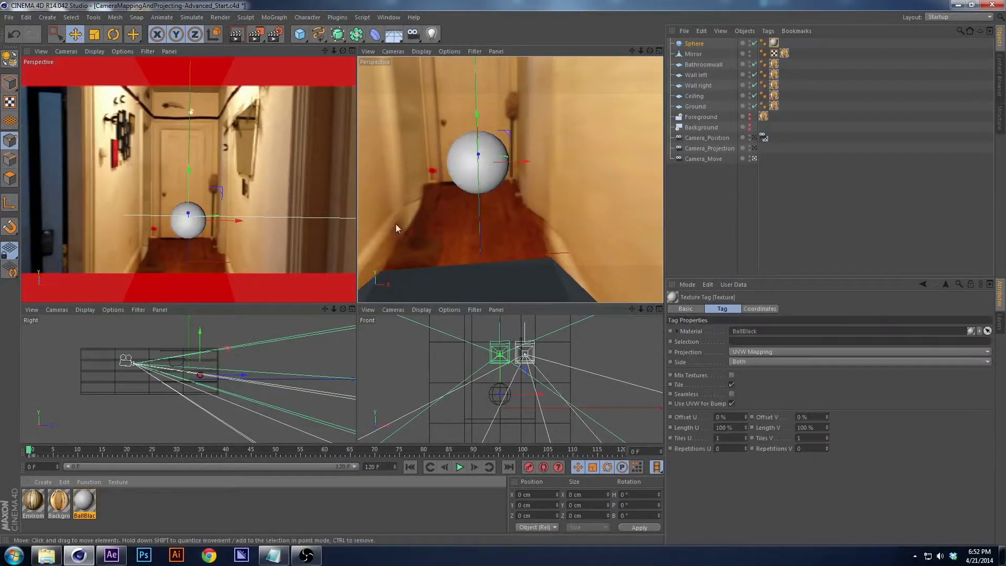
{"action": "double_click", "coordinate": [84, 502]}
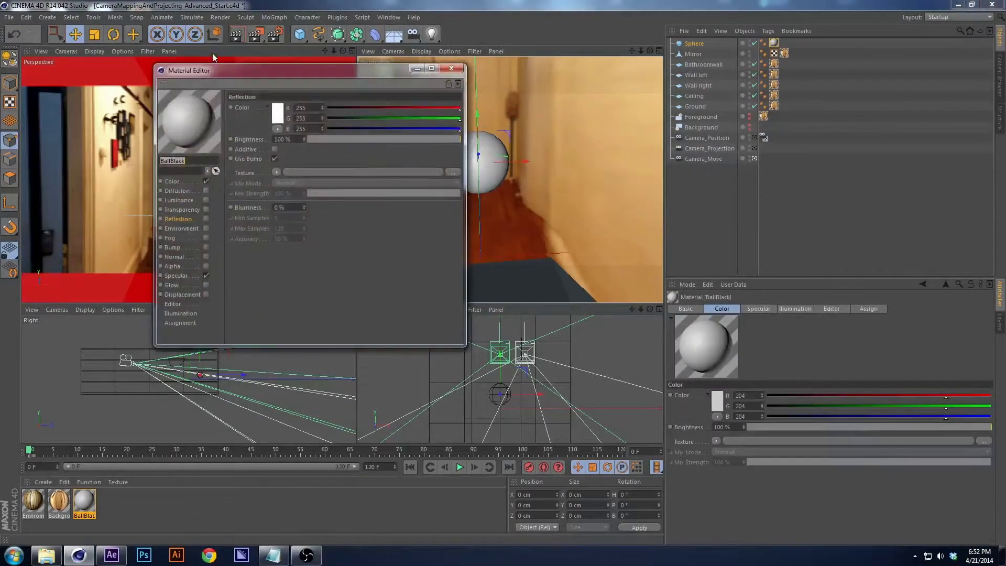
{"action": "left_click_drag", "start_coordinate": [240, 71], "coordinate": [747, 201]}
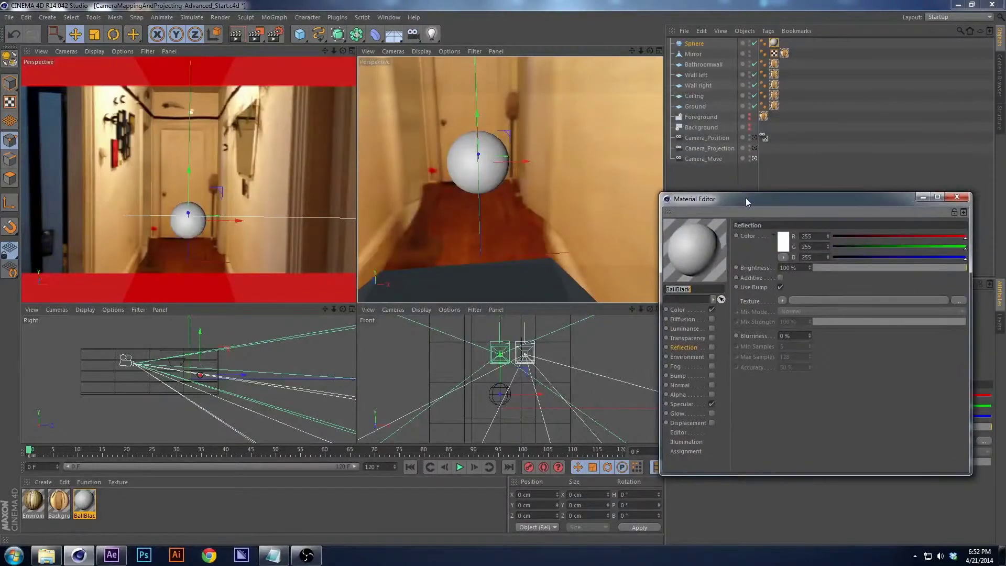
{"action": "left_click", "coordinate": [712, 348]}
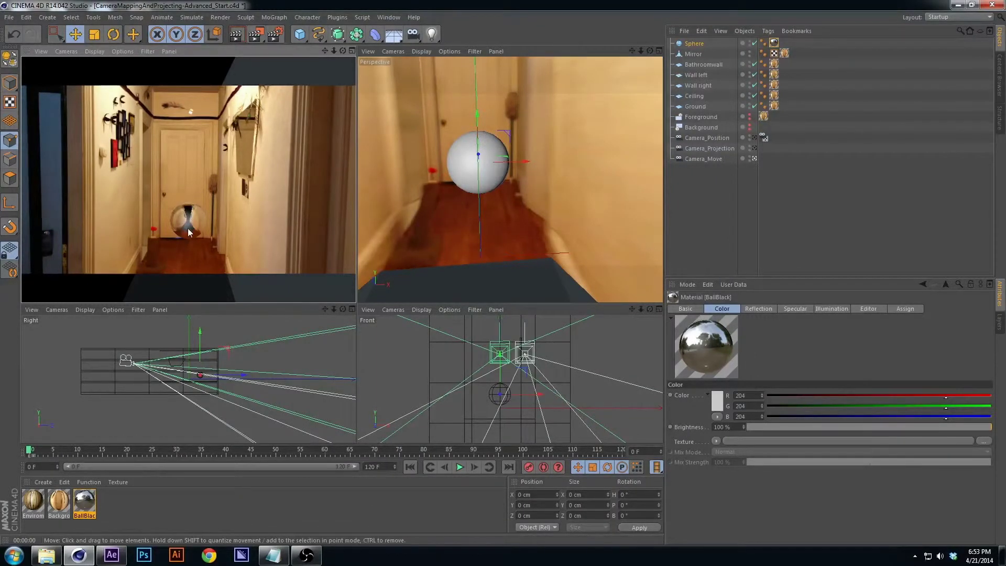
- Turn on Tile for the wall objects' and Mirror's projected texture tags
{"action": "left_click_drag", "start_coordinate": [833, 42], "coordinate": [786, 64]}
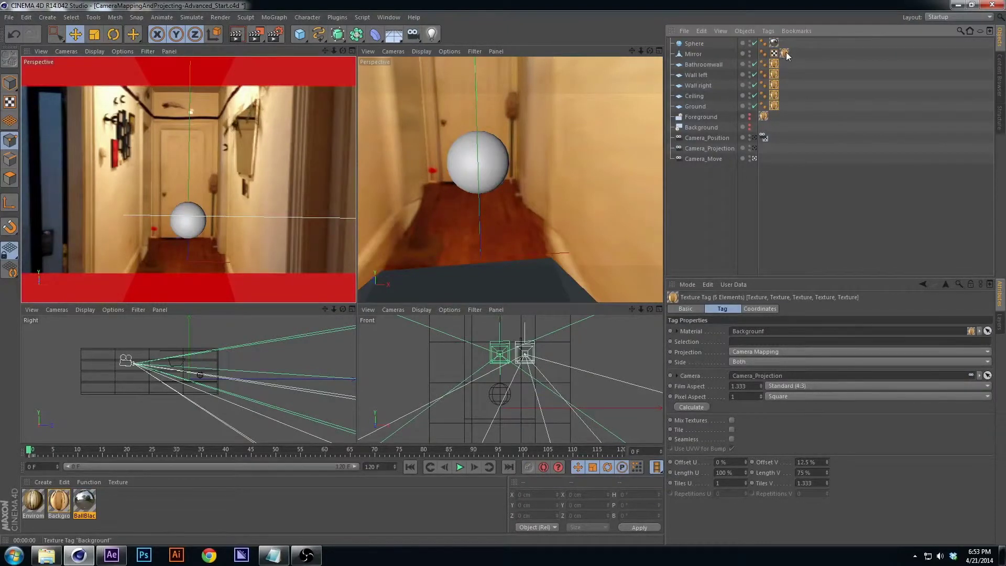
{"action": "left_click", "coordinate": [784, 53], "text": "shift"}
{"action": "left_click", "coordinate": [732, 430]}
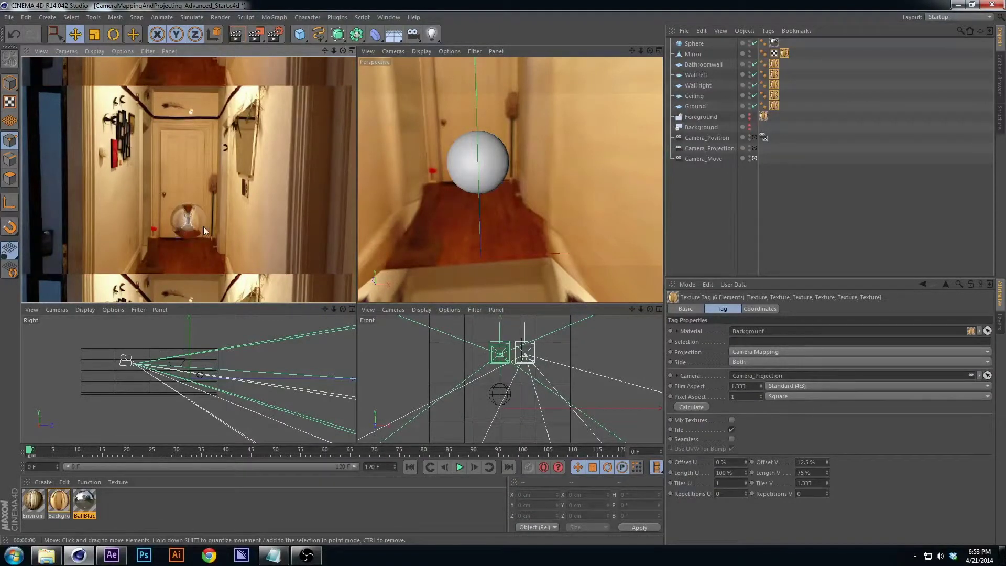
{"action": "scroll", "coordinate": [507, 184], "scroll_direction": "down", "scroll_amount": 4}
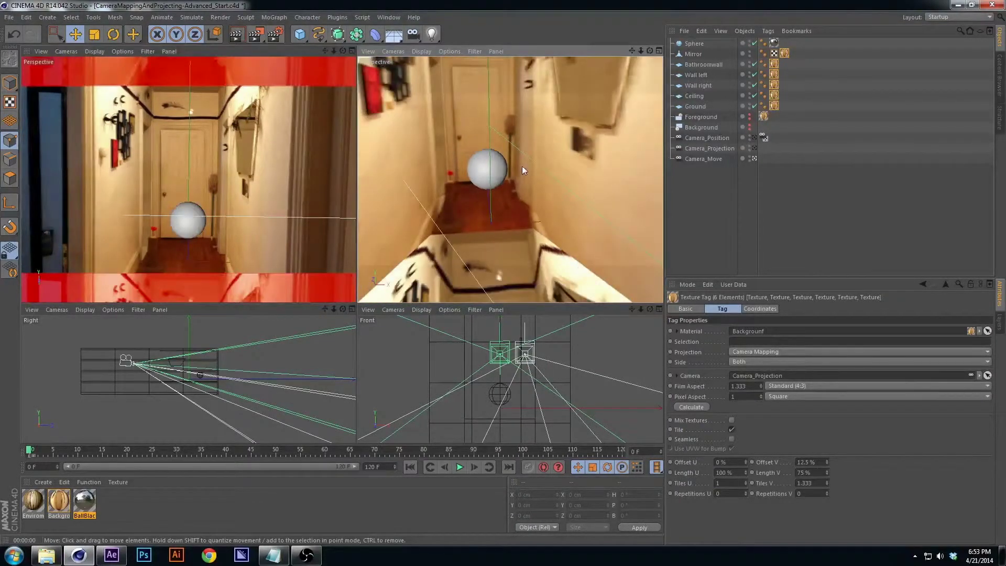
{"action": "scroll", "coordinate": [523, 165], "scroll_direction": "up", "scroll_amount": 1}
{"action": "left_click_drag", "start_coordinate": [535, 169], "coordinate": [501, 189], "text": "alt"}
{"action": "scroll", "coordinate": [495, 169], "scroll_direction": "up", "scroll_amount": 3}
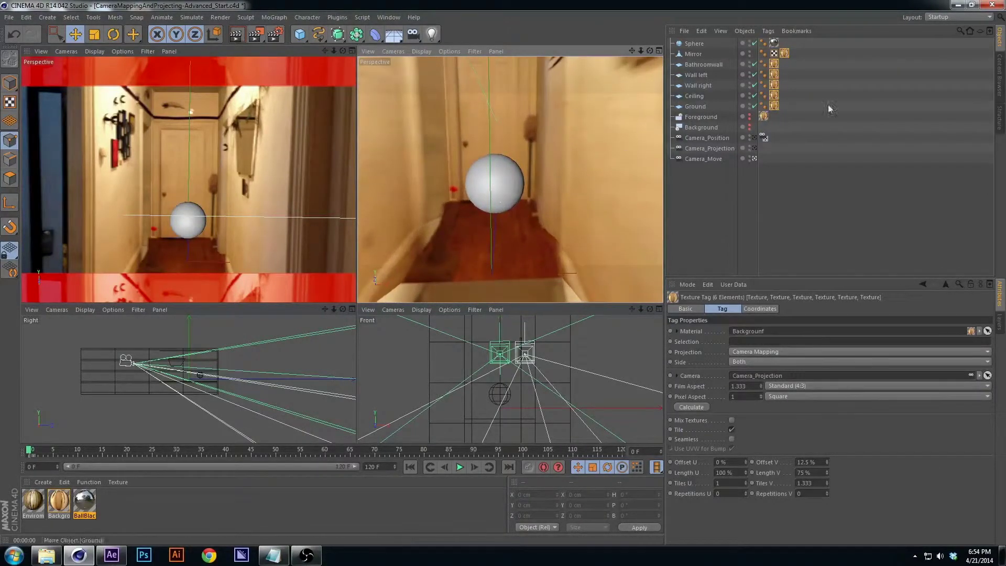
- Set BallBlack's reflection texture to Fresnel and render a preview of the view
{"action": "left_click", "coordinate": [727, 196]}
{"action": "left_click", "coordinate": [695, 44]}
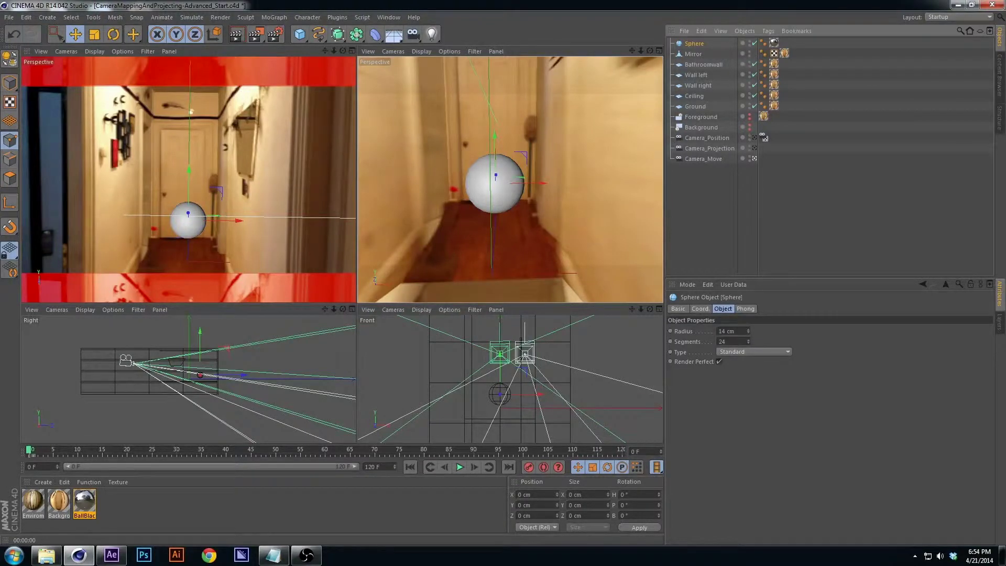
{"action": "left_click_drag", "start_coordinate": [1005, 205], "coordinate": [688, 199]}
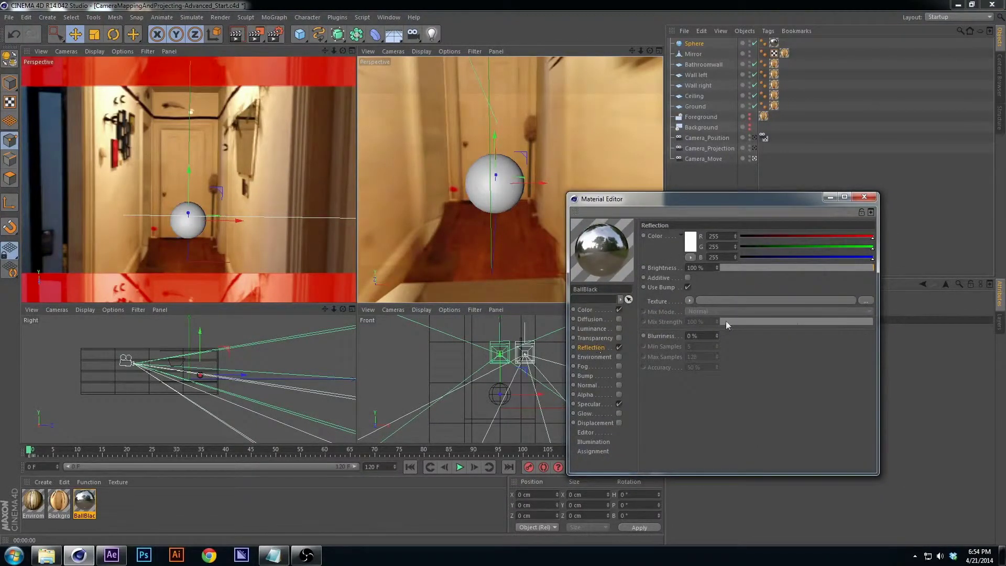
{"action": "left_click", "coordinate": [689, 300]}
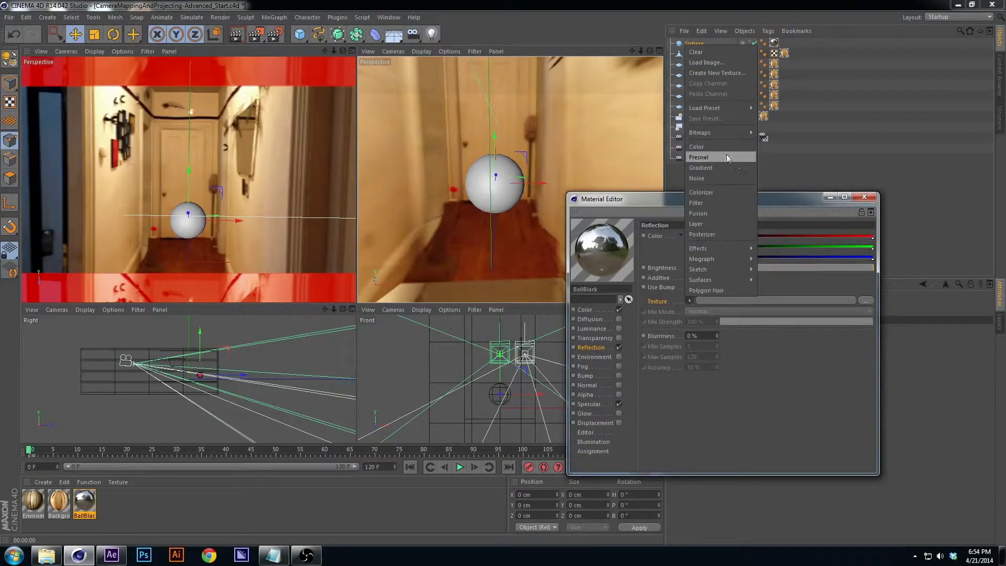
{"action": "left_click", "coordinate": [698, 157]}
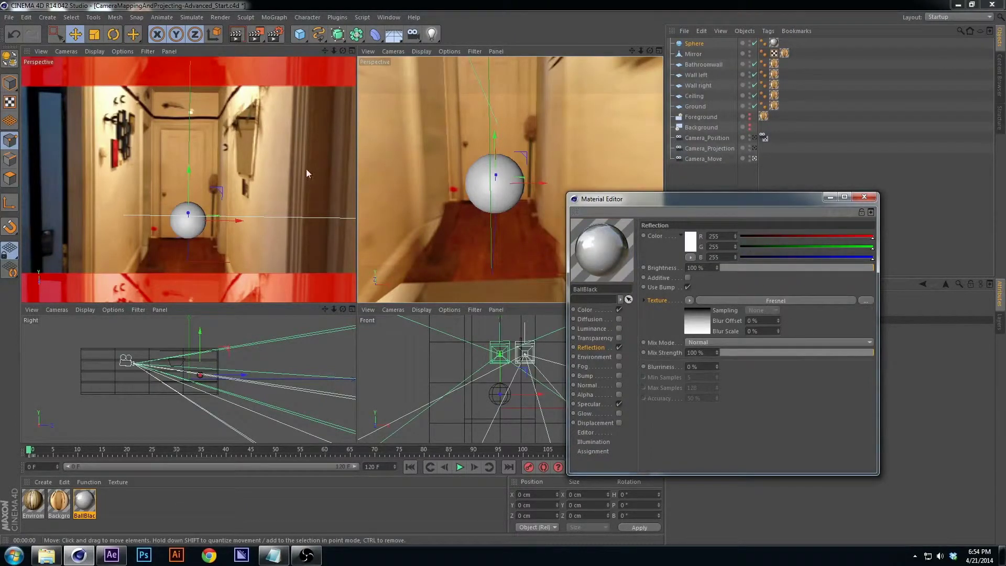
{"action": "key", "text": "ctrl+r"}
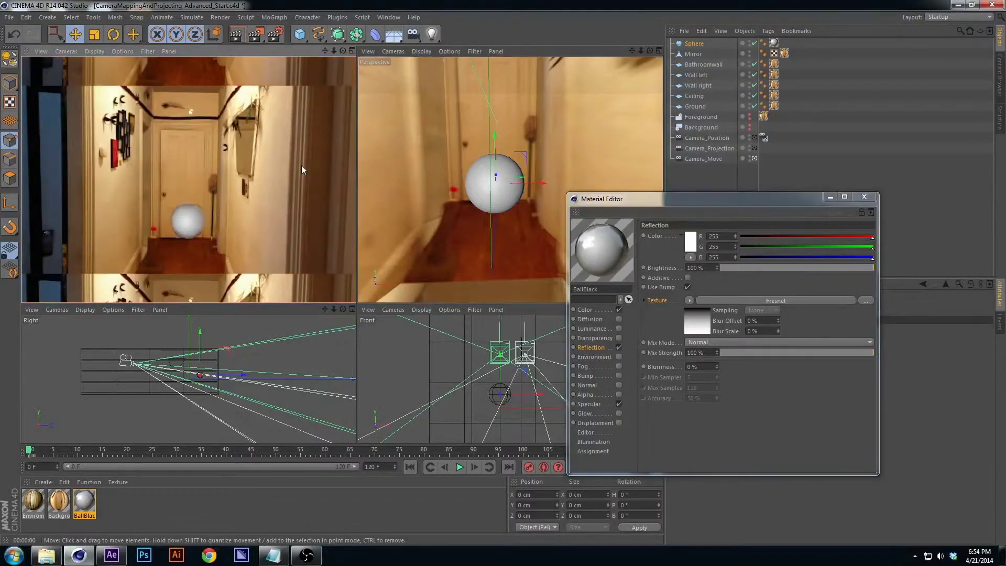
{"action": "left_click", "coordinate": [585, 310]}
- Set BallBlack's base colour to black and render the left perspective view
{"action": "left_click", "coordinate": [689, 244]}
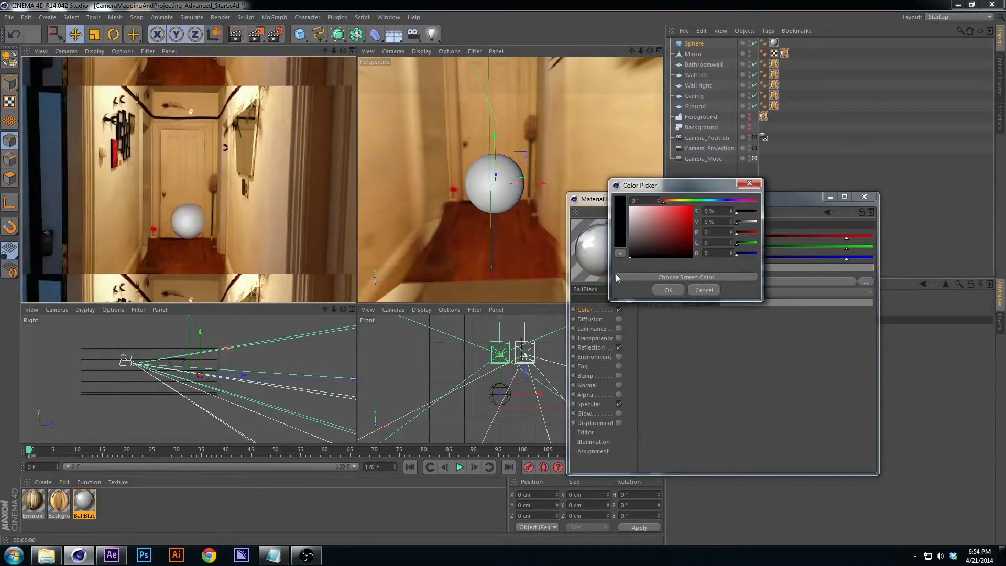
{"action": "left_click", "coordinate": [669, 291]}
{"action": "left_click", "coordinate": [603, 347]}
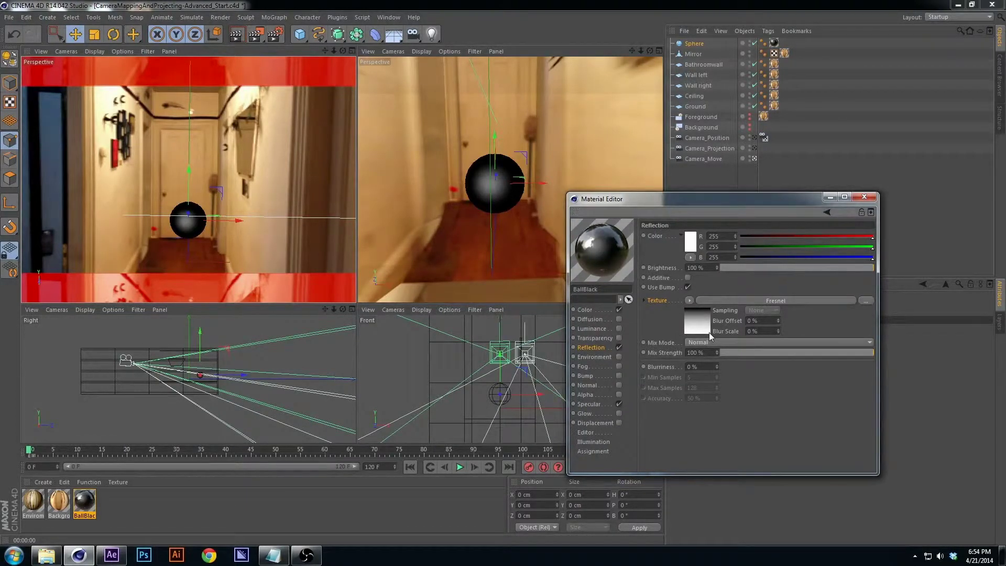
{"action": "left_click", "coordinate": [278, 197]}
{"action": "key", "text": "ctrl+r"}
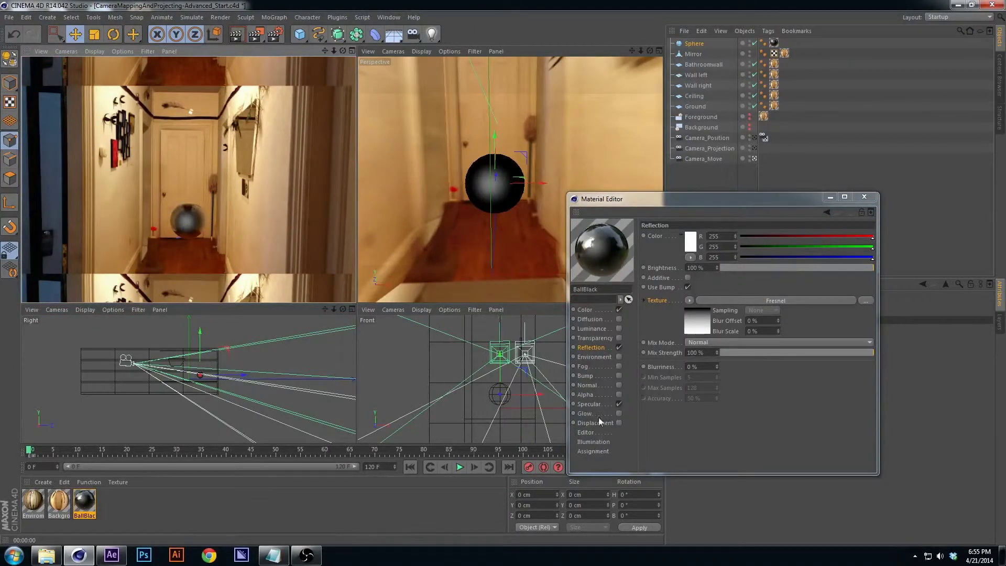
- Set the specular width to 14%, re-render, and close the Material Editor
{"action": "left_click", "coordinate": [589, 404]}
{"action": "left_click_drag", "start_coordinate": [706, 385], "coordinate": [546, 383]}
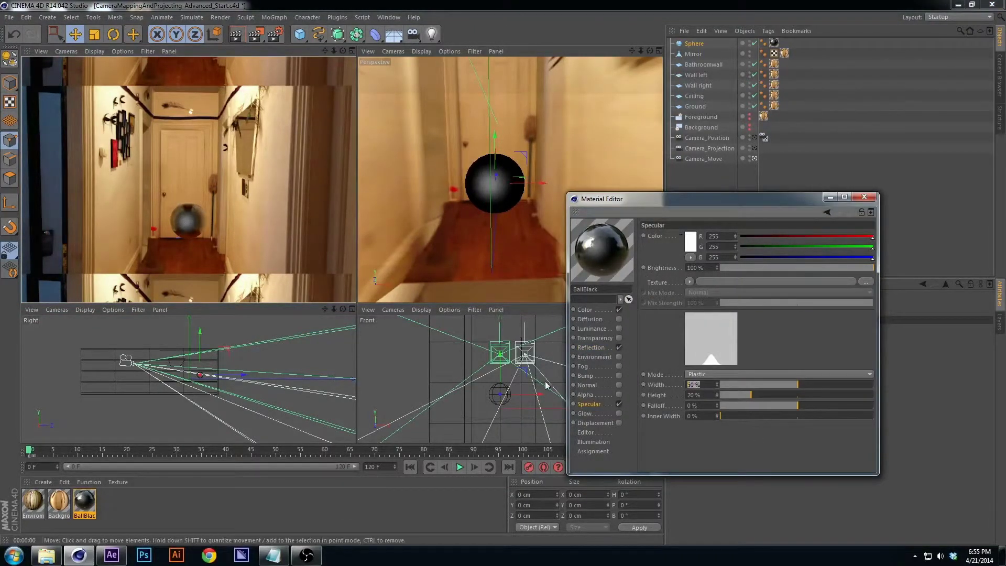
{"action": "type", "text": "14"}
{"action": "key", "text": "Return"}
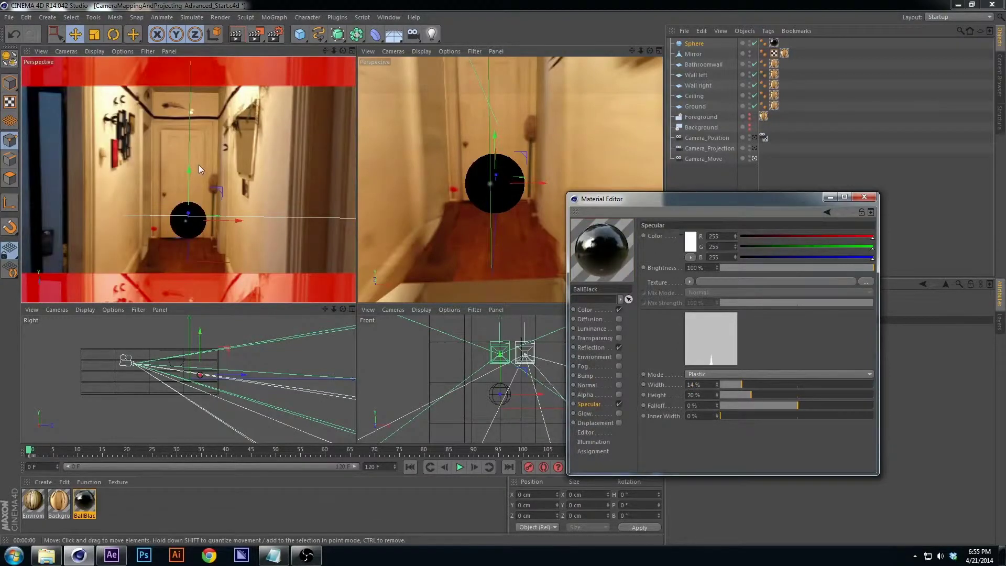
{"action": "key", "text": "ctrl+r"}
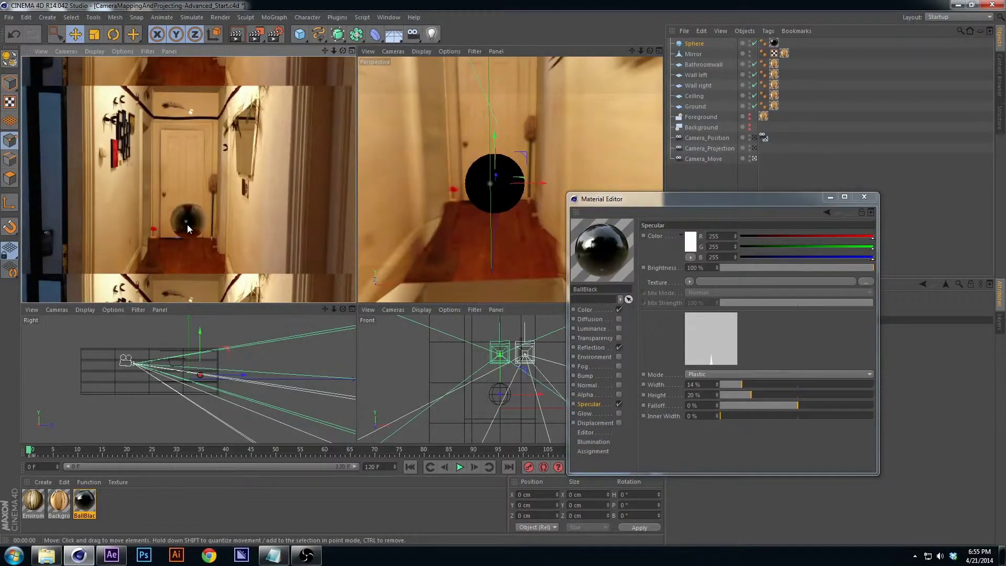
{"action": "left_click", "coordinate": [870, 198]}
- Reframe the view around the ball and drag the sphere down toward the floor
{"action": "middle_click_drag", "start_coordinate": [548, 190], "coordinate": [549, 199], "text": "alt"}
{"action": "right_click_drag", "start_coordinate": [549, 199], "coordinate": [531, 192], "text": "alt"}
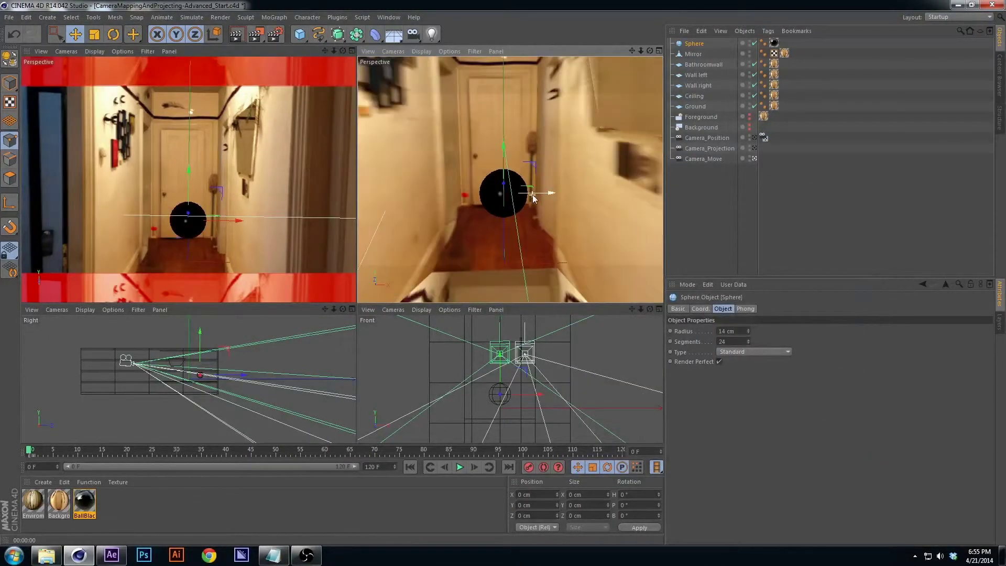
{"action": "left_click_drag", "start_coordinate": [531, 192], "coordinate": [513, 193], "text": "alt"}
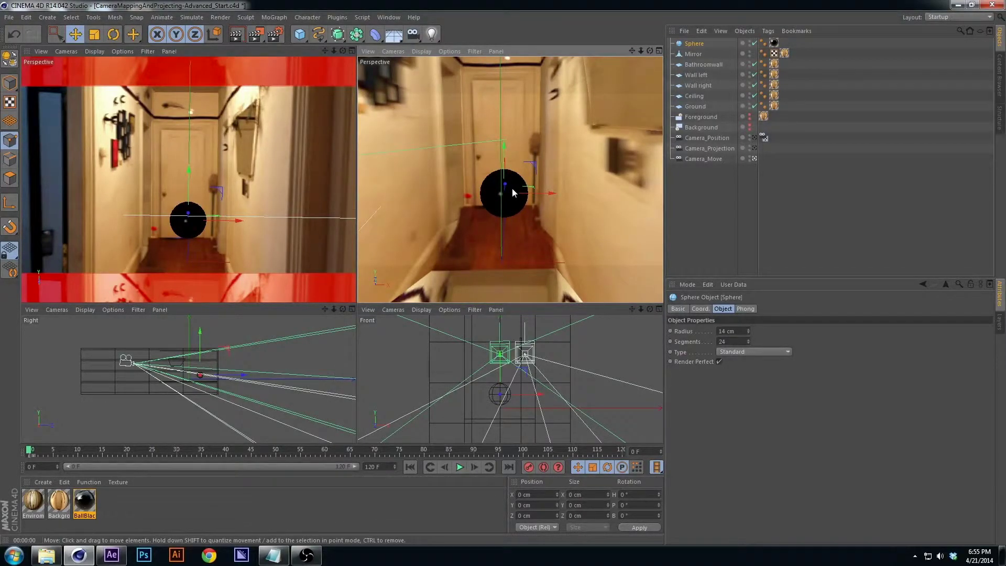
{"action": "left_click_drag", "start_coordinate": [502, 147], "coordinate": [502, 177]}
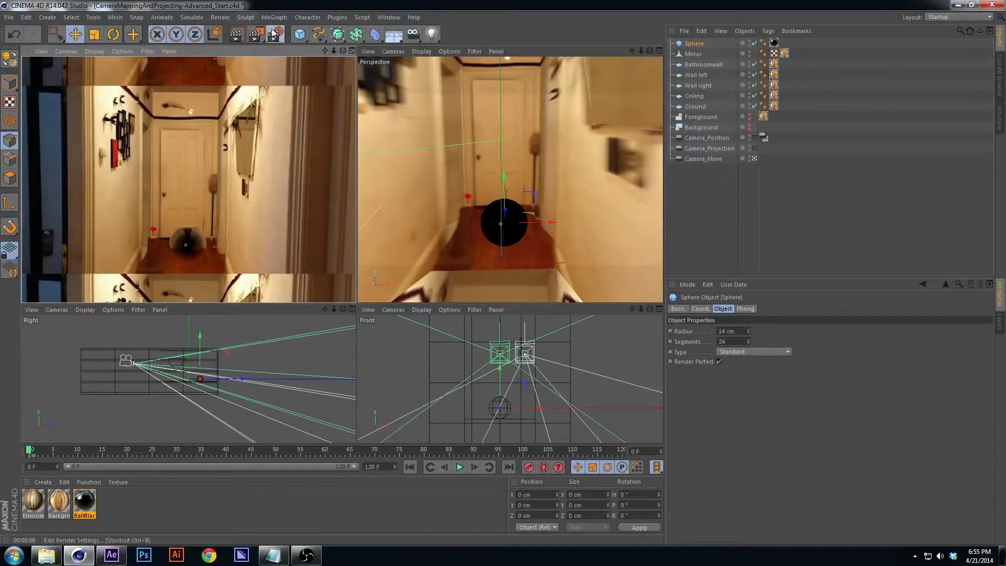
- Enable Ambient Occlusion in My Render Setting
{"action": "left_click_drag", "start_coordinate": [653, 56], "coordinate": [825, 65]}
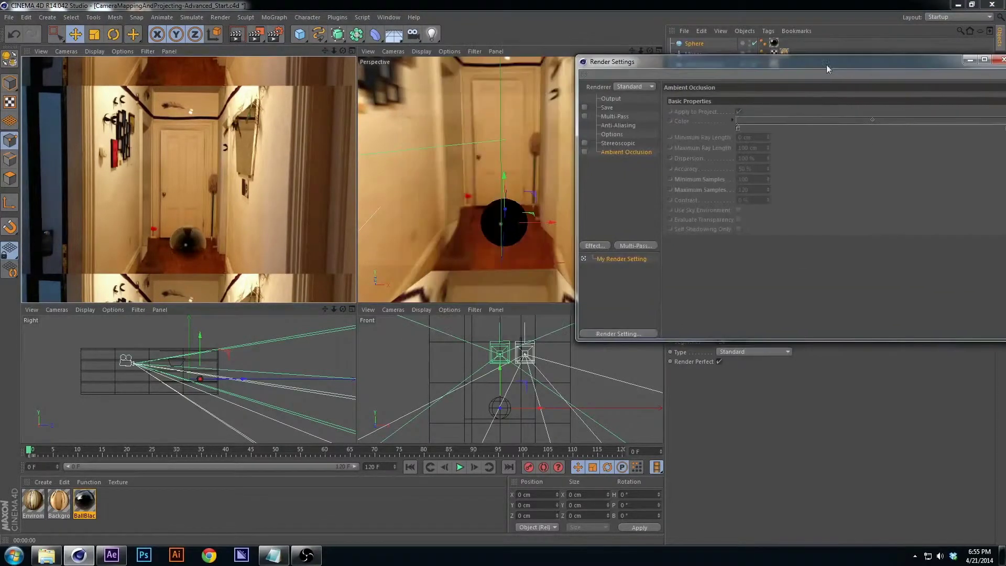
{"action": "left_click", "coordinate": [585, 152]}
{"action": "left_click", "coordinate": [597, 245]}
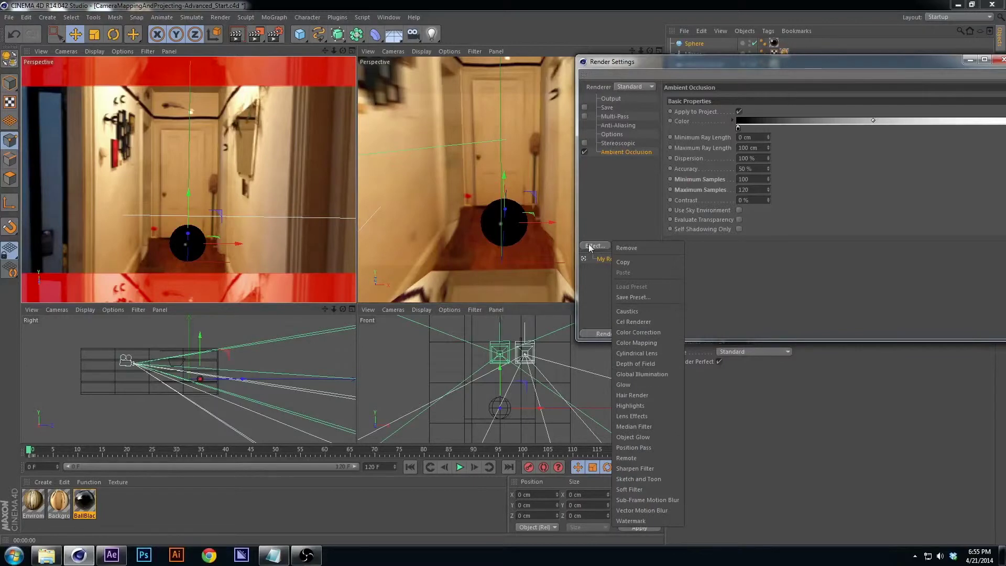
{"action": "left_click", "coordinate": [590, 246]}
- Render the left view with ambient occlusion, then save the scene
{"action": "left_click", "coordinate": [250, 165]}
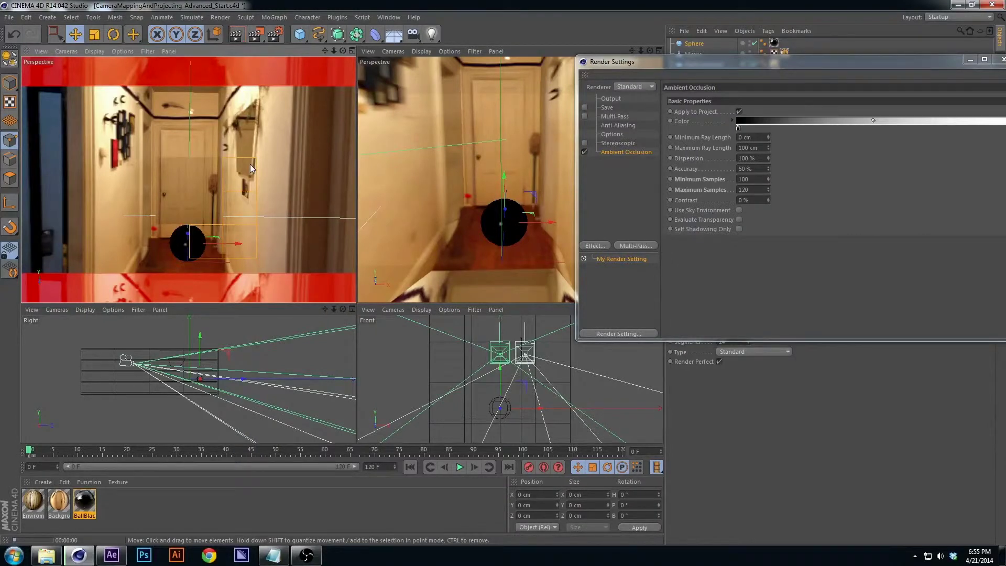
{"action": "key", "text": "ctrl+r"}
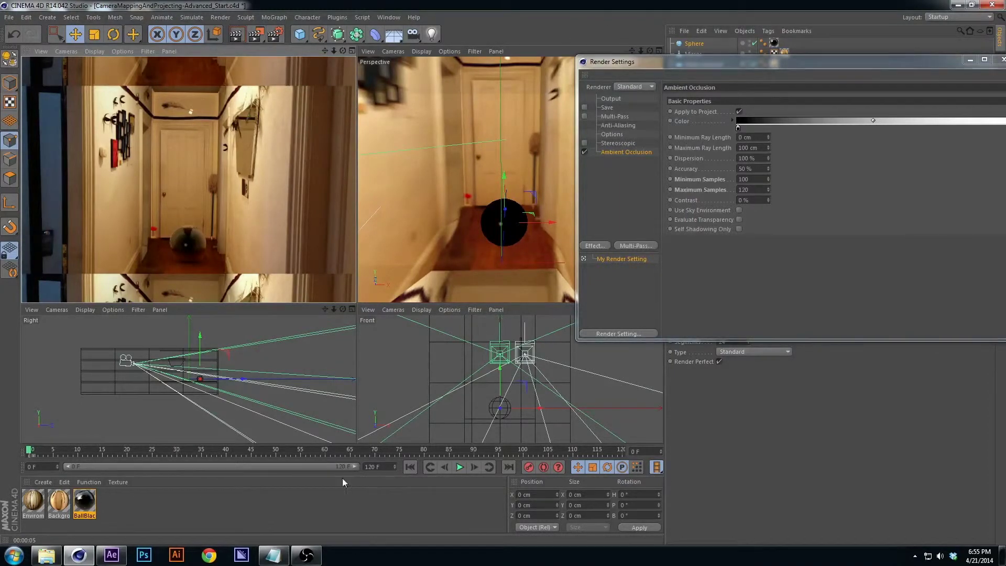
{"action": "left_click", "coordinate": [30, 450]}
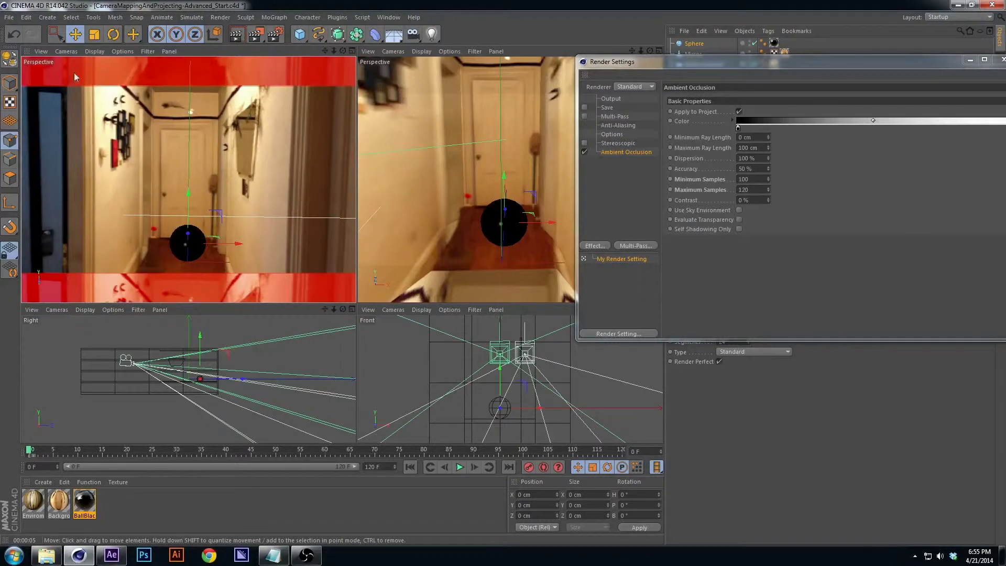
{"action": "key", "text": "ctrl+s"}
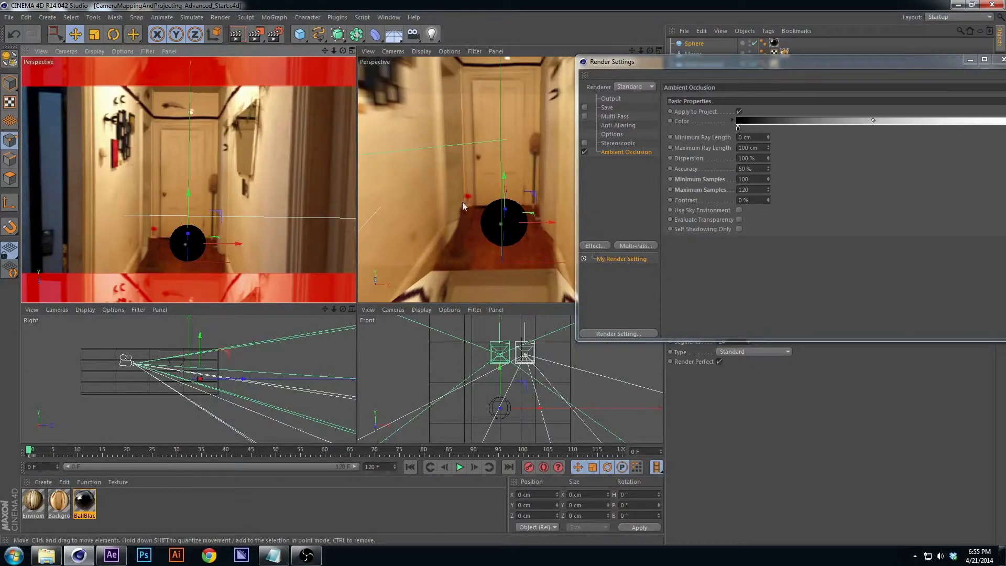
- Close Render Settings, raise the sphere on Y, and add a Rigid Body tag
{"action": "left_click", "coordinate": [1001, 62]}
{"action": "left_click_drag", "start_coordinate": [502, 183], "coordinate": [505, 128]}
{"action": "mouse_move", "coordinate": [515, 164]}
{"action": "left_mouse_down", "text": "alt"}
{"action": "mouse_move", "coordinate": [512, 173]}
{"action": "mouse_move", "coordinate": [524, 171]}
{"action": "left_mouse_up", "text": "alt"}
{"action": "right_click", "coordinate": [695, 43]}
{"action": "mouse_move", "coordinate": [740, 114]}
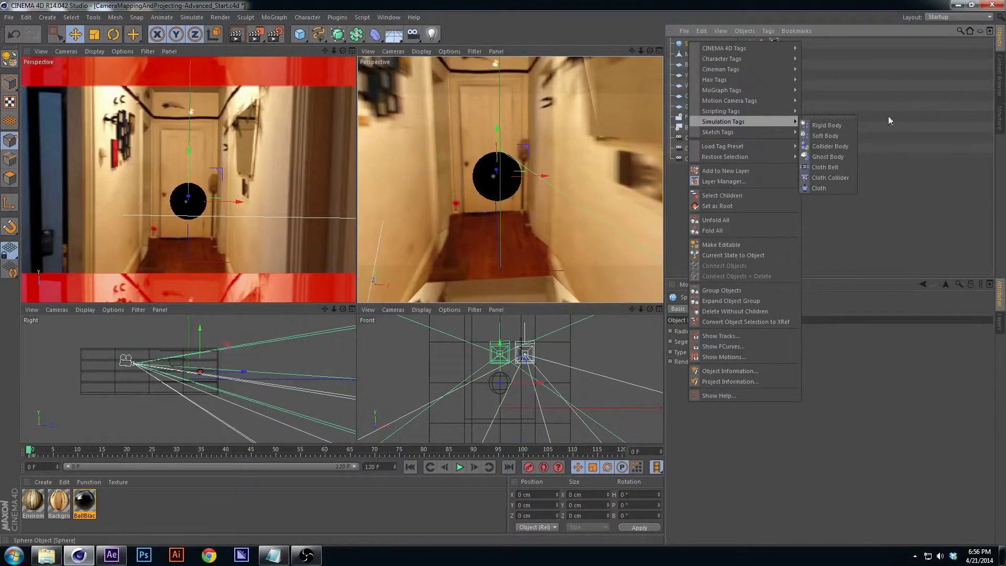
{"action": "left_click", "coordinate": [835, 127]}
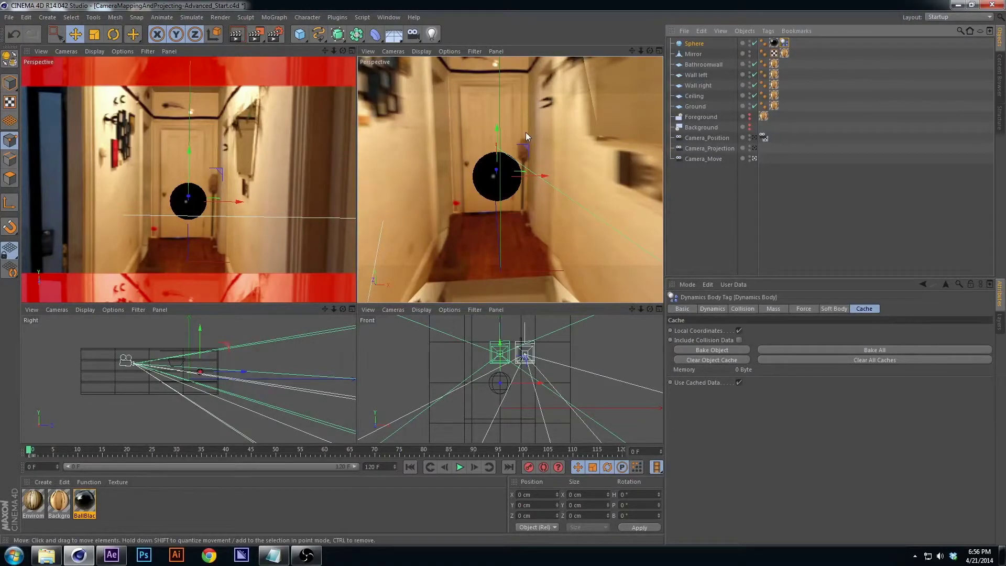
- Play the animation to watch the sphere fall, then rewind to frame 0
{"action": "key", "text": "F8"}
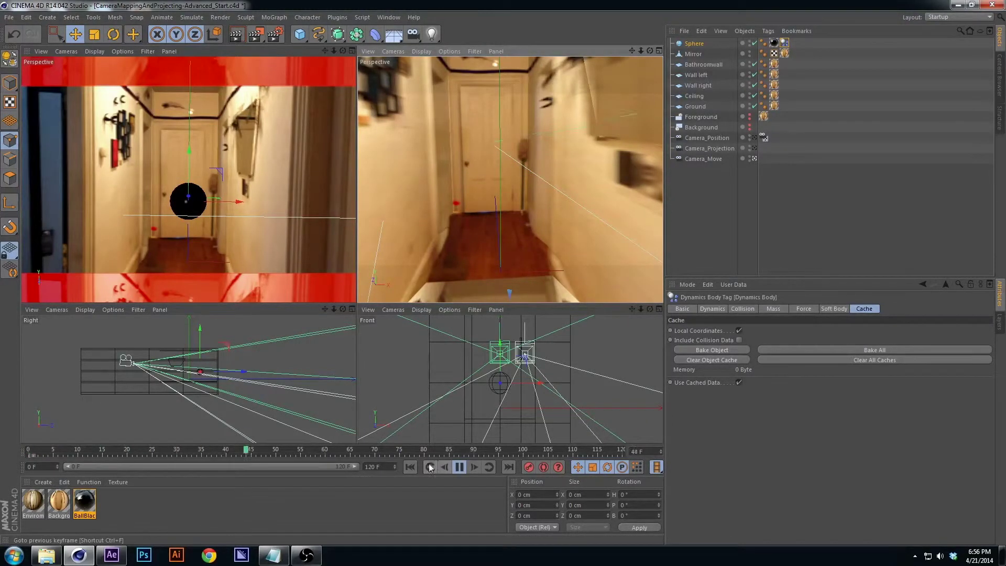
{"action": "left_click", "coordinate": [411, 467]}
{"action": "left_click", "coordinate": [411, 467]}
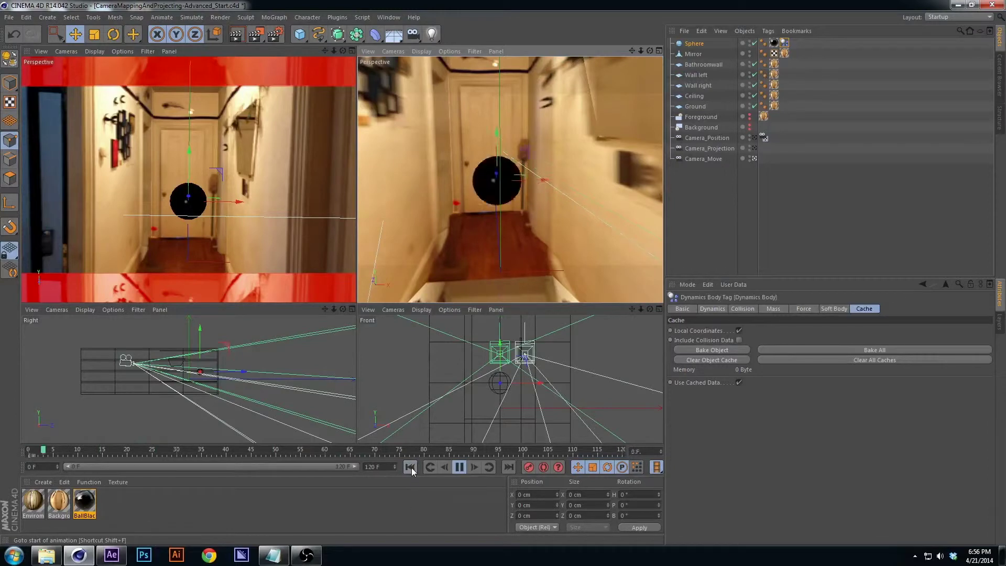
{"action": "key", "text": "F8"}
{"action": "left_click", "coordinate": [411, 467]}
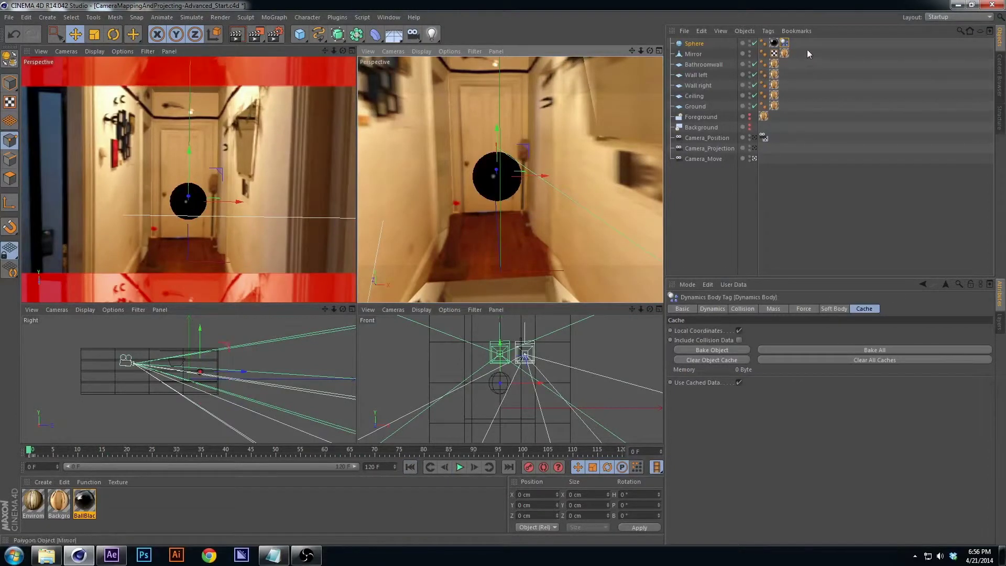
- Add a Collider Body tag to Mirror and copy it to Bathroomwall, walls, Ceiling and Ground
{"action": "right_click", "coordinate": [689, 54]}
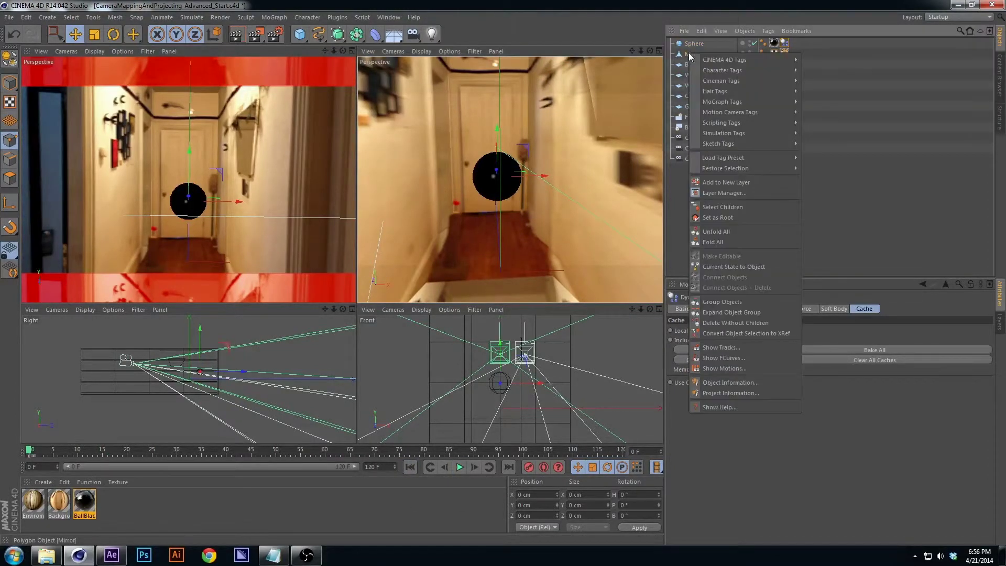
{"action": "mouse_move", "coordinate": [739, 133]}
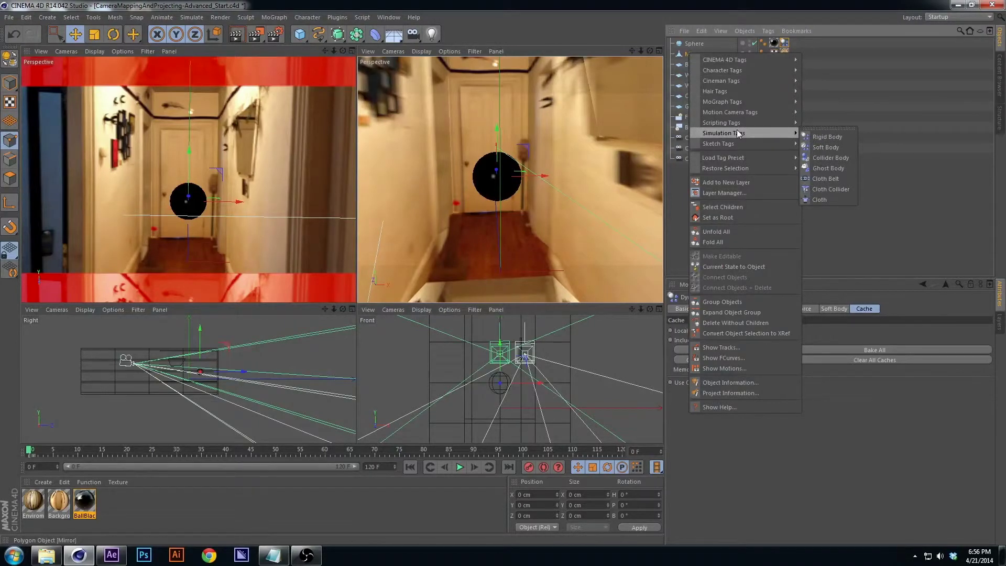
{"action": "left_click", "coordinate": [837, 157]}
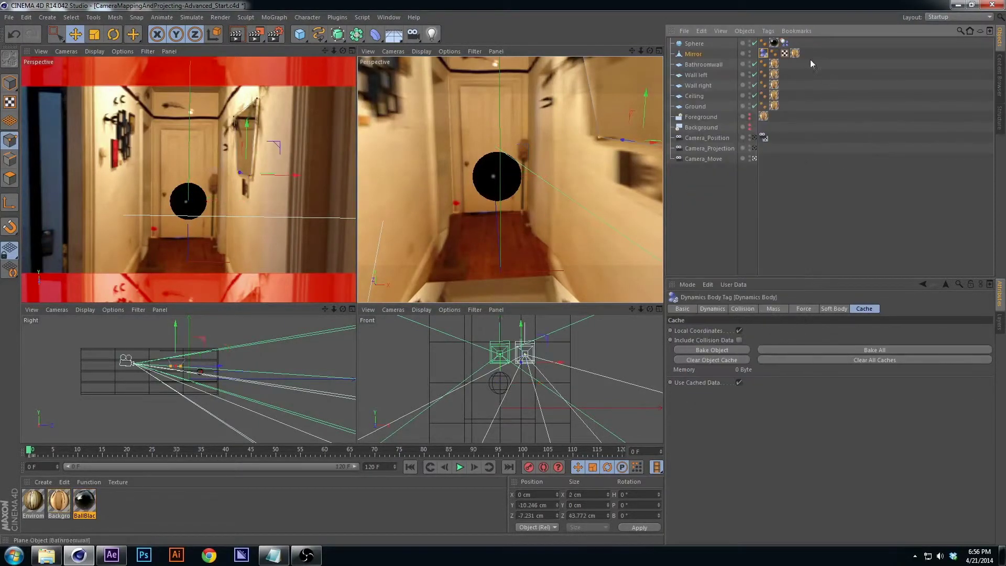
{"action": "left_click_drag", "start_coordinate": [810, 50], "coordinate": [785, 84]}
{"action": "left_click_drag", "start_coordinate": [785, 87], "coordinate": [786, 95], "text": "ctrl"}
{"action": "left_click_drag", "start_coordinate": [786, 97], "coordinate": [787, 105], "text": "ctrl"}
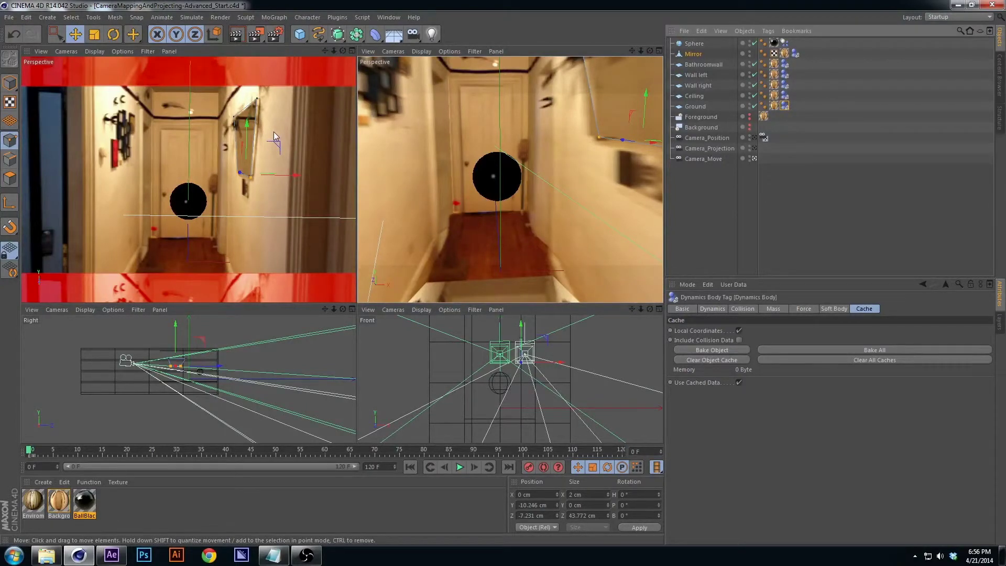
- Play the simulation to test the collisions, then rewind to frame 0
{"action": "key", "text": "F8"}
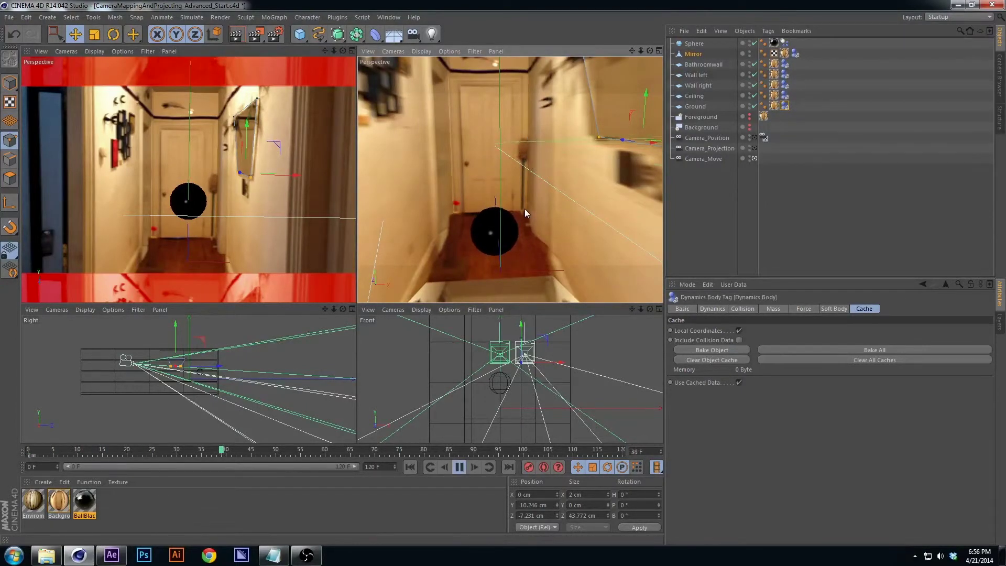
{"action": "key", "text": "F8"}
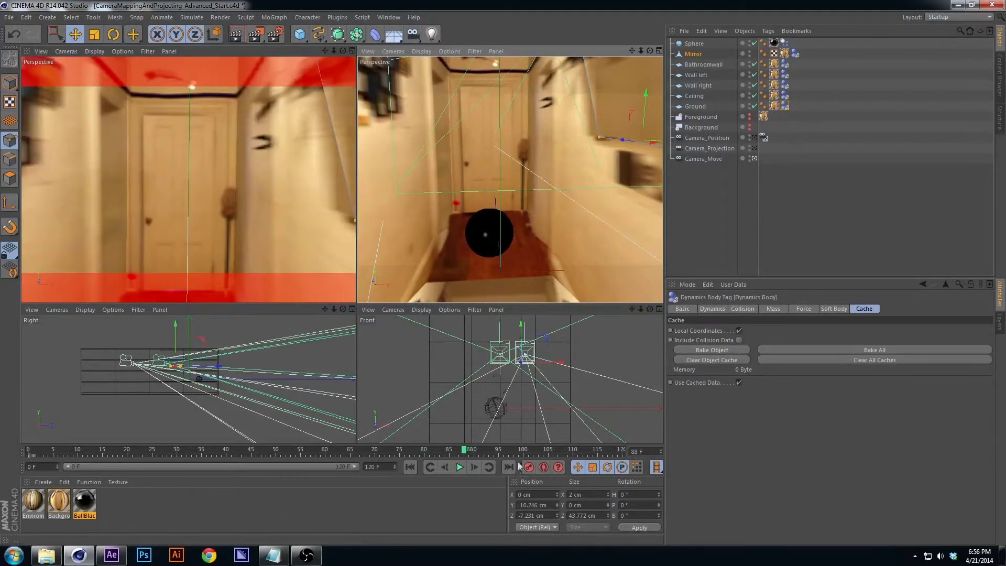
{"action": "left_click", "coordinate": [410, 466]}
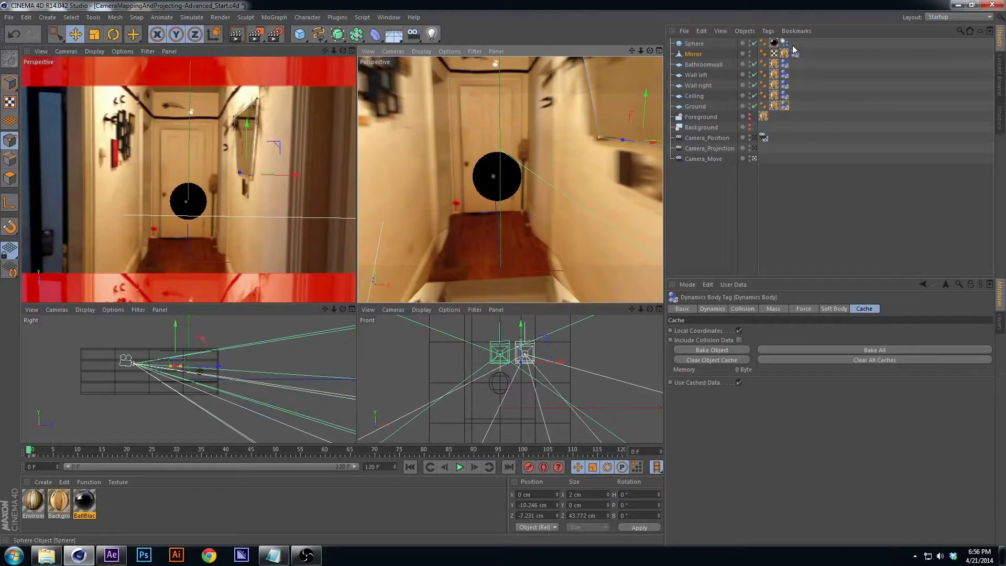
- Rename the sphere to Ball and show its dynamics tag's Collision settings
{"action": "double_click", "coordinate": [695, 43]}
{"action": "type", "text": "Ball"}
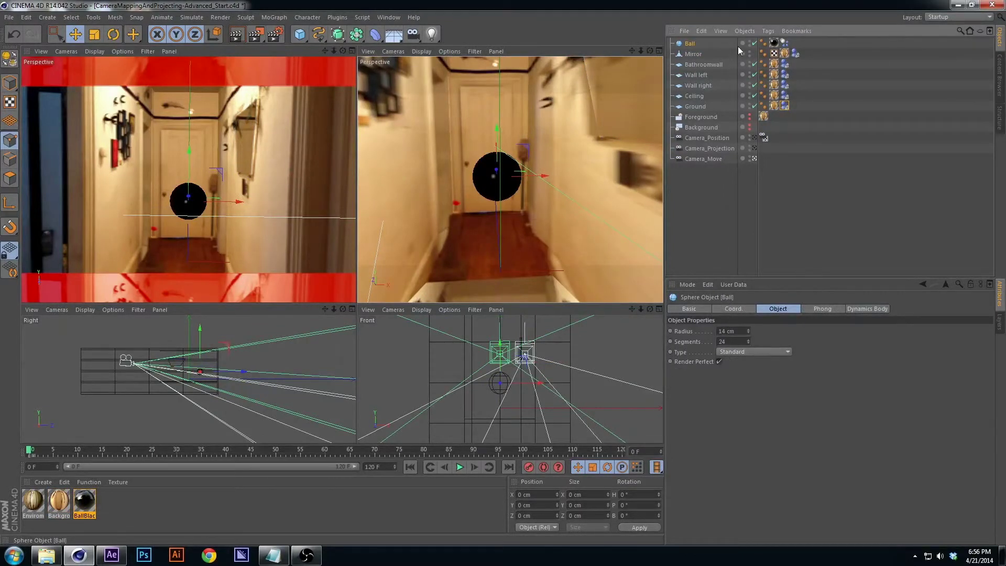
{"action": "left_click", "coordinate": [785, 44]}
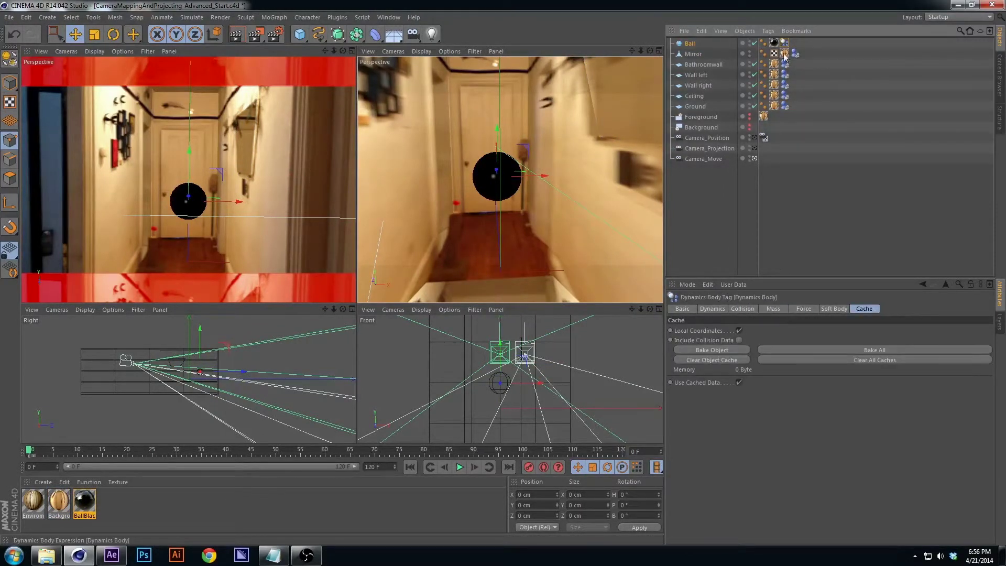
{"action": "left_click", "coordinate": [749, 308]}
- Set Bounce to 90% and Friction to 50%, then save the scene
{"action": "double_click", "coordinate": [744, 407]}
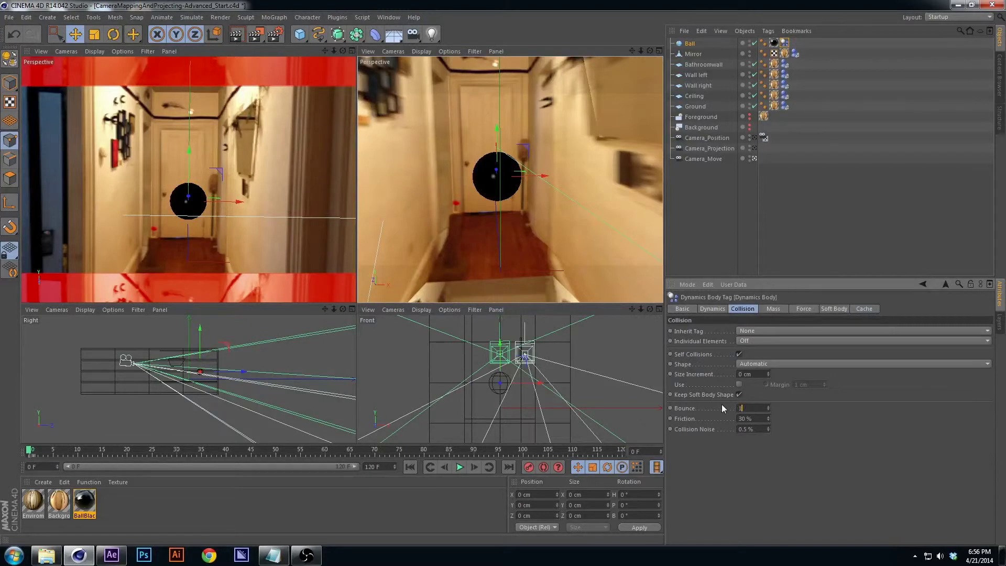
{"action": "type", "text": "90"}
{"action": "key", "text": "Tab"}
{"action": "type", "text": "50"}
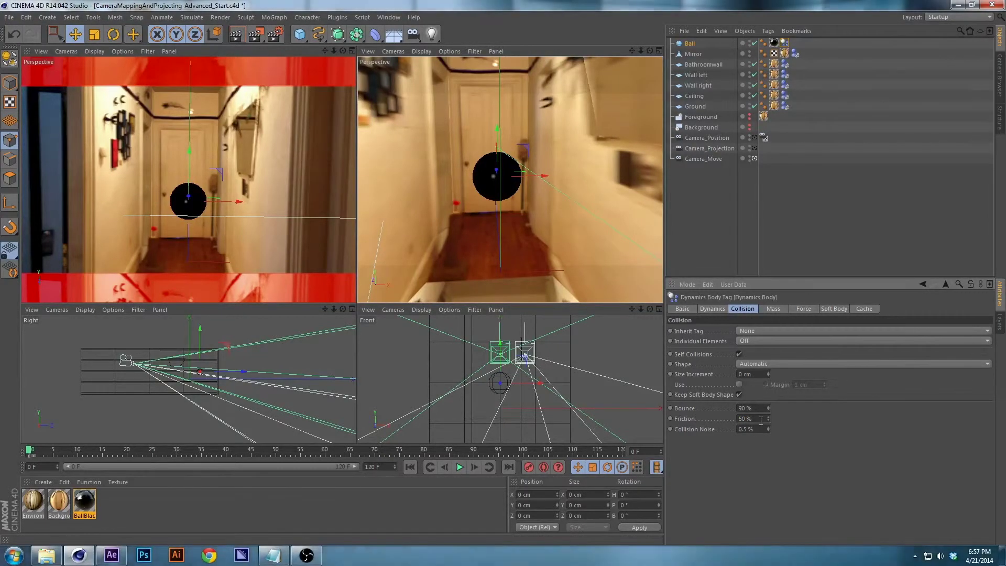
{"action": "key", "text": "ctrl+s"}
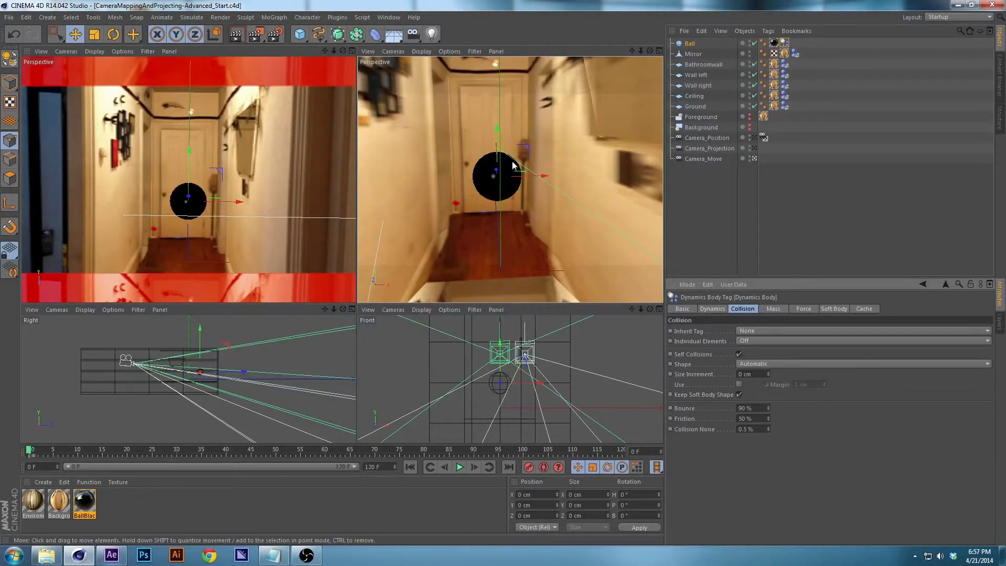
{"action": "left_click", "coordinate": [705, 202]}
{"action": "left_click", "coordinate": [696, 45]}
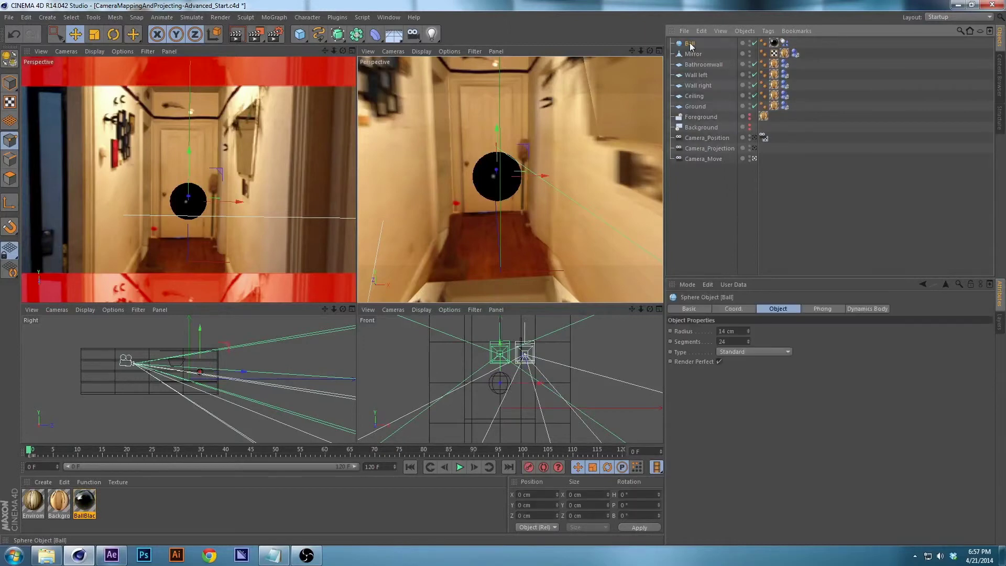
- Wrap Ball in a MoGraph Cloner set to Grid Array mode
{"action": "left_click", "coordinate": [272, 19]}
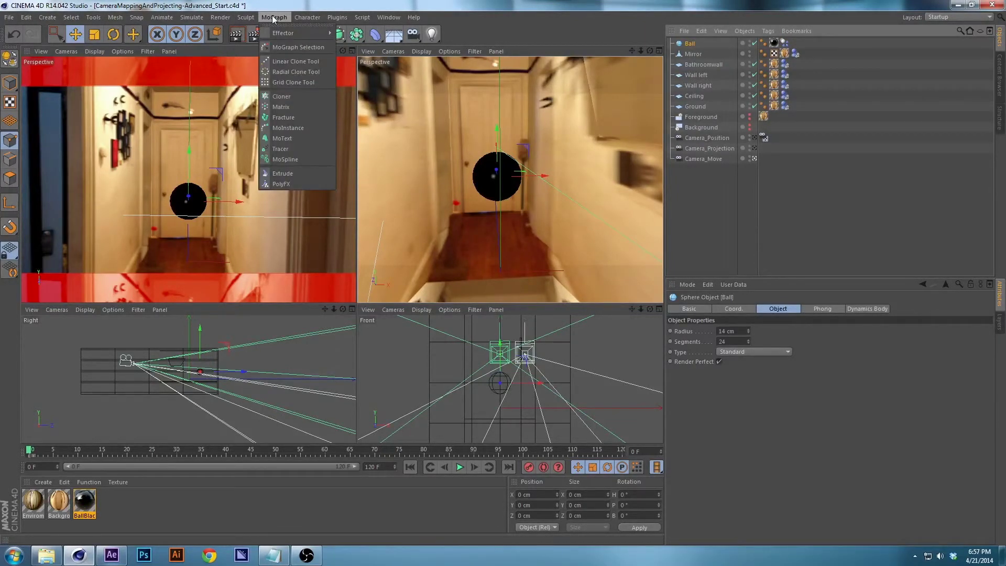
{"action": "left_click", "coordinate": [290, 94], "text": "alt"}
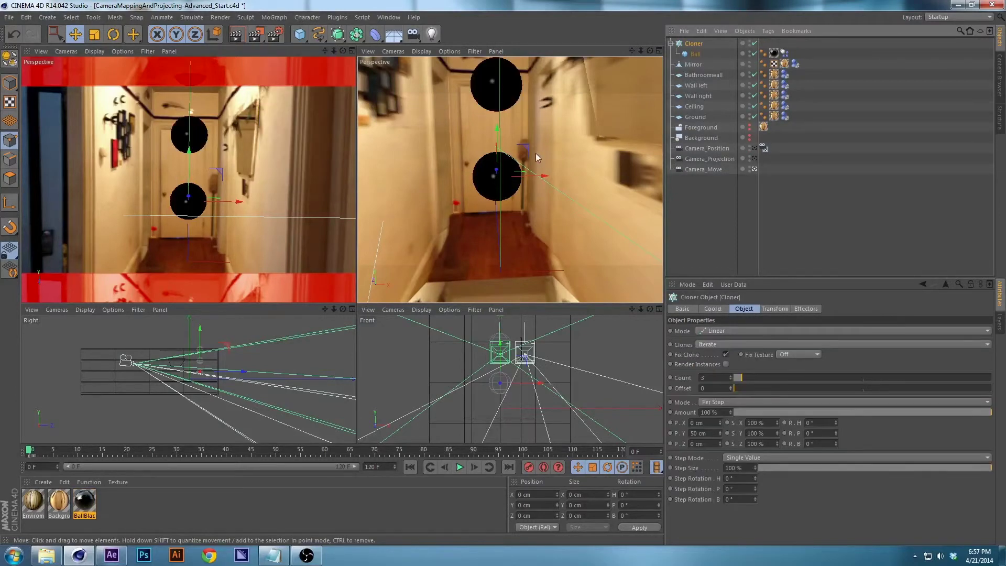
{"action": "left_click", "coordinate": [727, 332]}
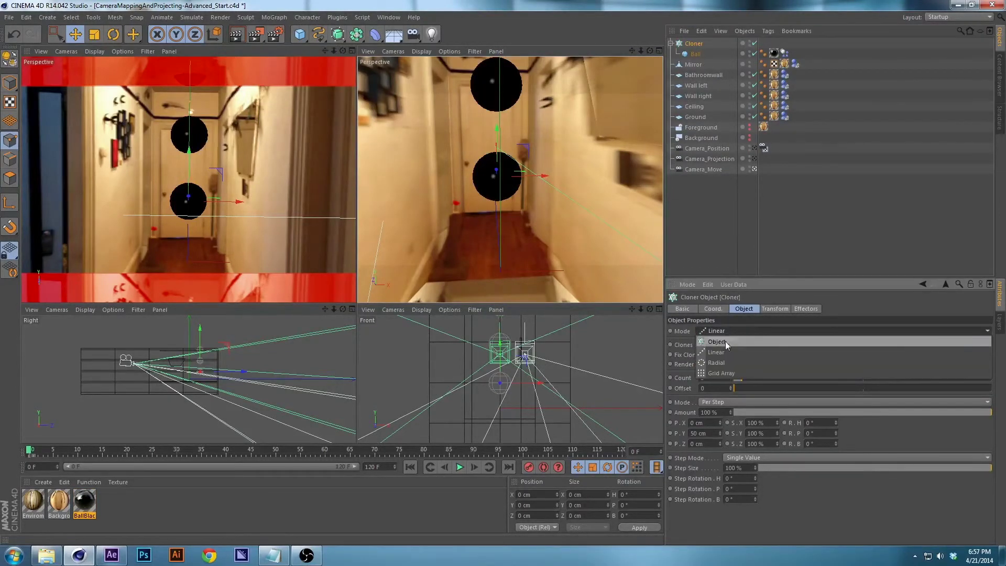
{"action": "left_click", "coordinate": [727, 375]}
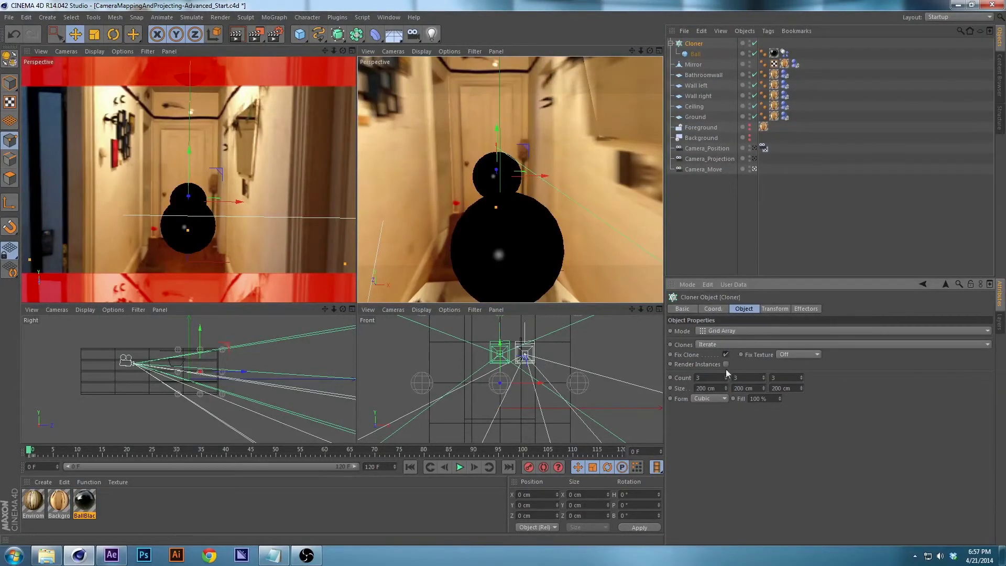
- Shrink the grid's X size to 52 cm to bunch the balls together
{"action": "right_click_drag", "start_coordinate": [577, 169], "coordinate": [556, 180], "text": "alt"}
{"action": "middle_click_drag", "start_coordinate": [556, 180], "coordinate": [542, 177], "text": "alt"}
{"action": "left_click_drag", "start_coordinate": [542, 177], "coordinate": [510, 189], "text": "alt"}
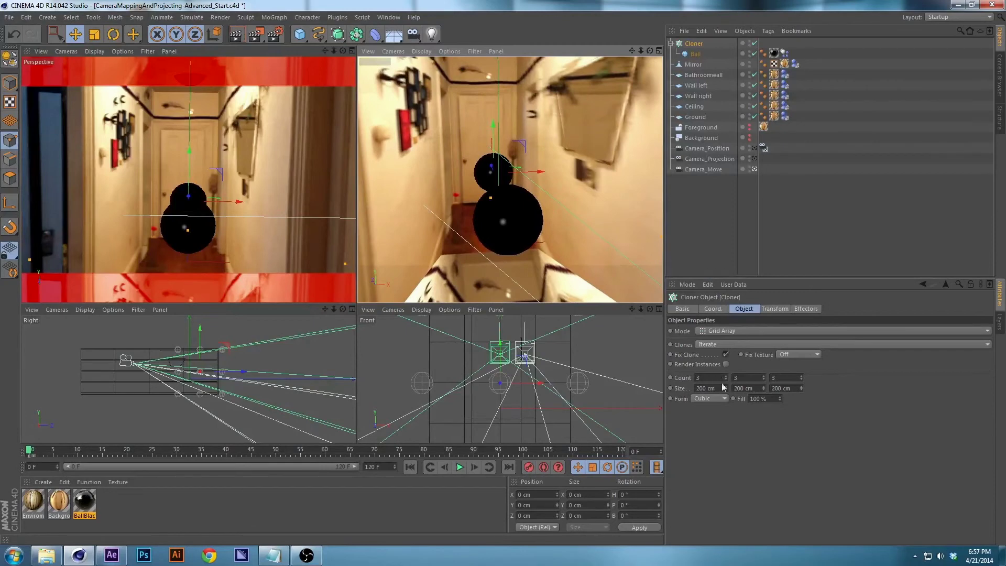
{"action": "left_click_drag", "start_coordinate": [725, 388], "coordinate": [657, 387]}
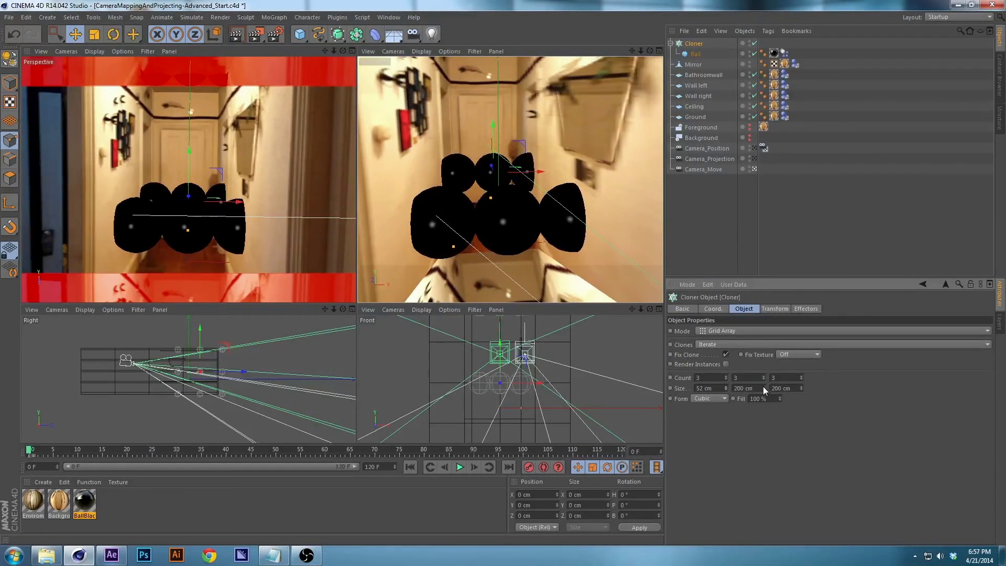